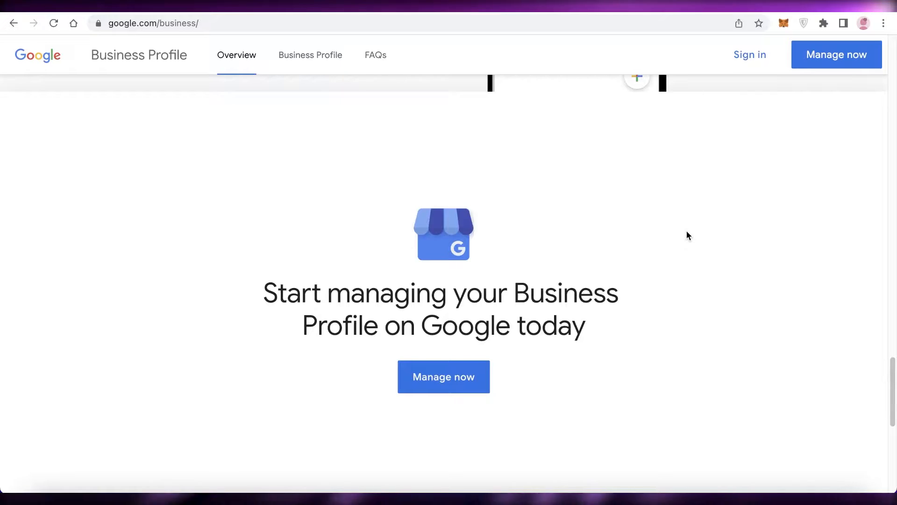
scroll(687, 234, down, 5)
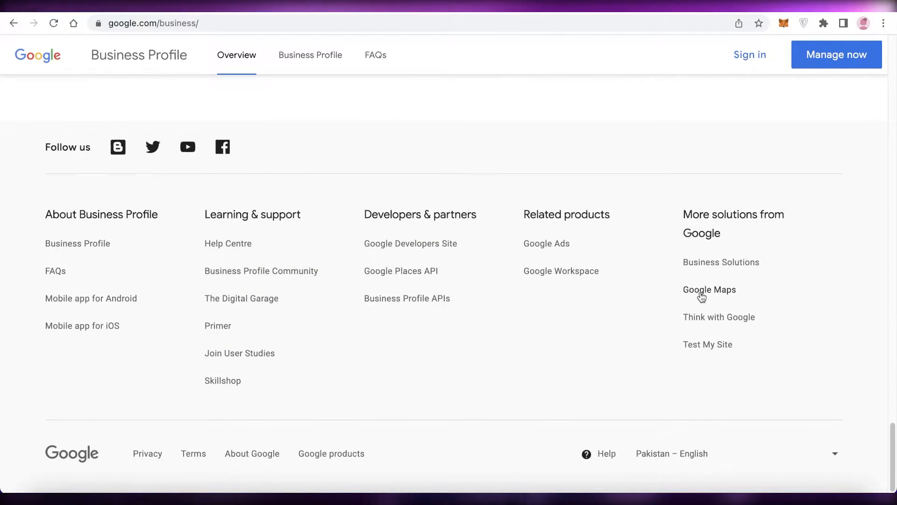
scroll(700, 294, up, 15)
scroll(663, 279, up, 3)
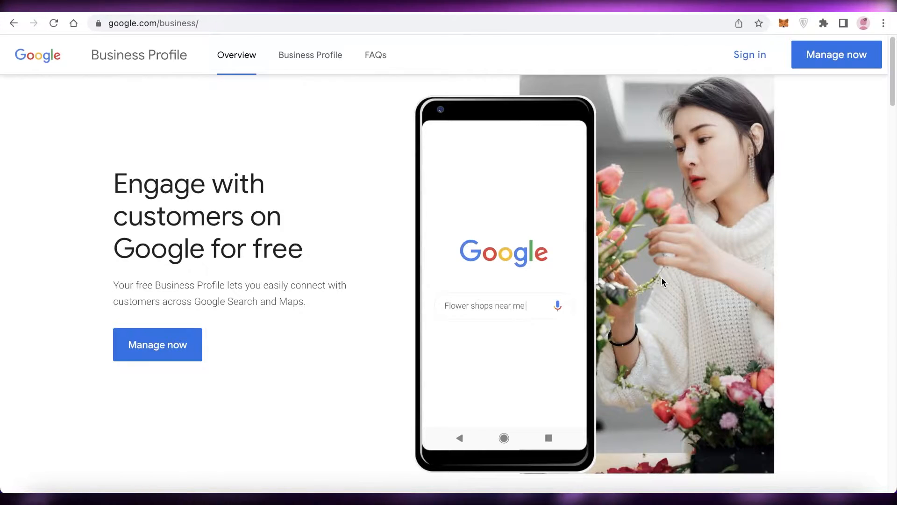
Step: Search Google for dry cleaners in a new tab and look through the local business listings
click(654, 11)
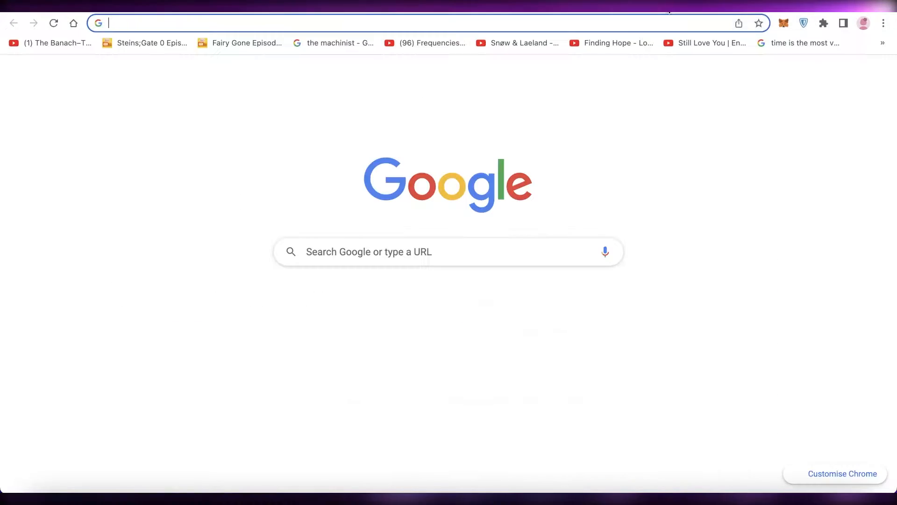
text(dry cleanera)
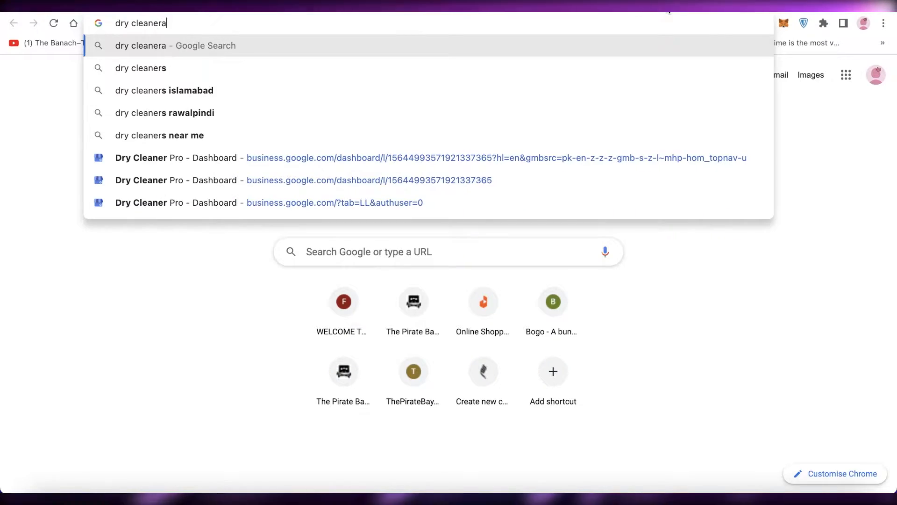
key(Return)
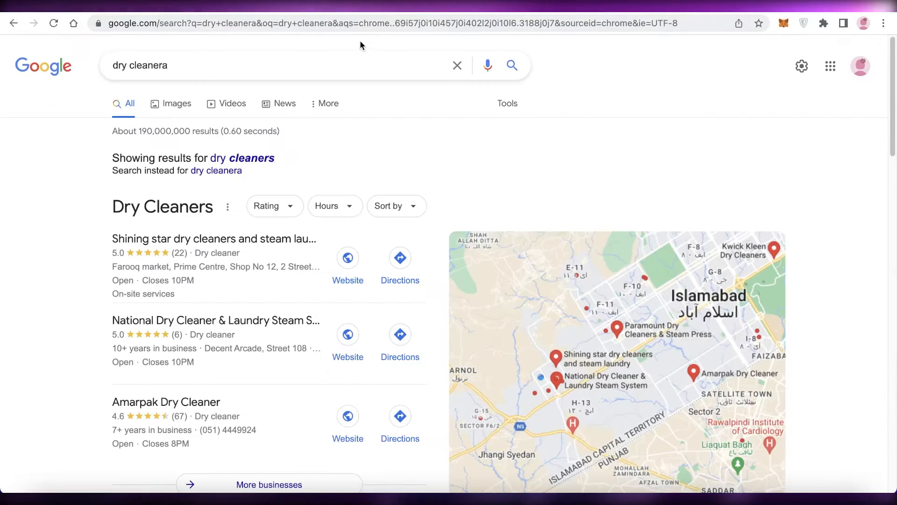
scroll(360, 140, down, 1)
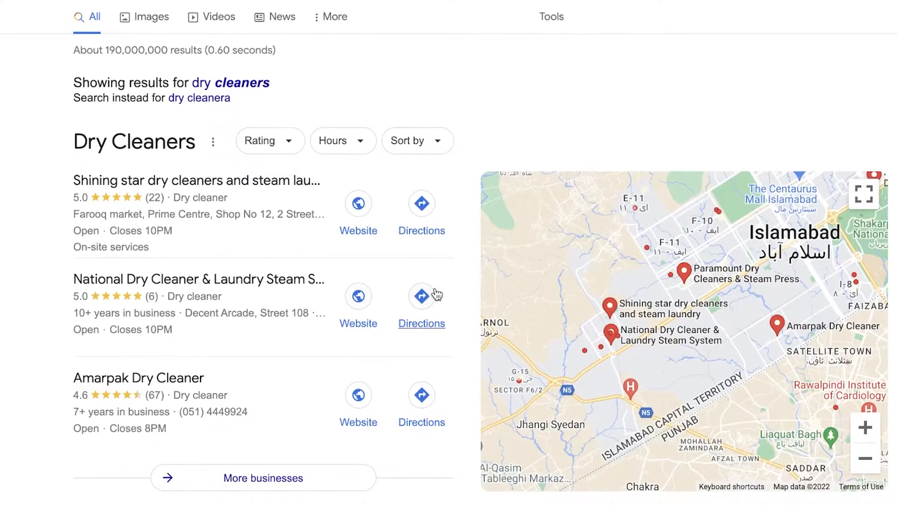
scroll(245, 251, down, 1)
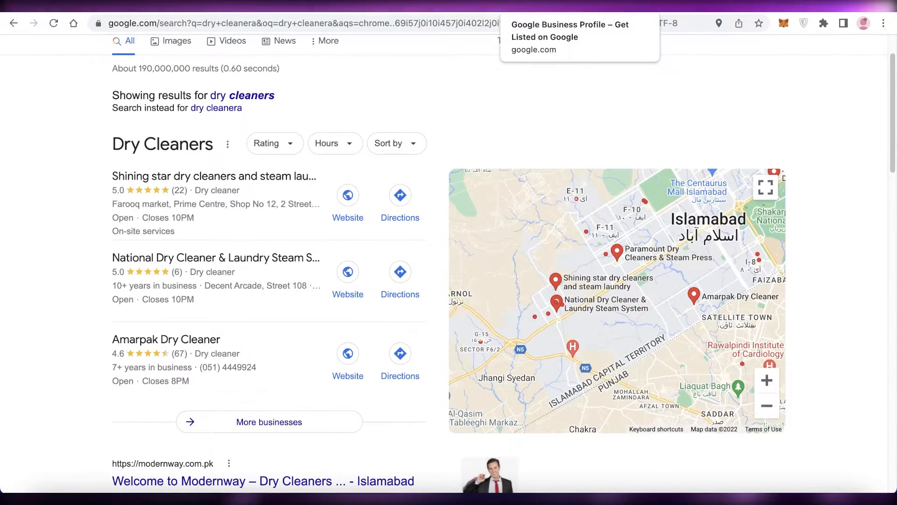
Step: Return to Business Profile Manager and start adding a new business to Google
click(547, 8)
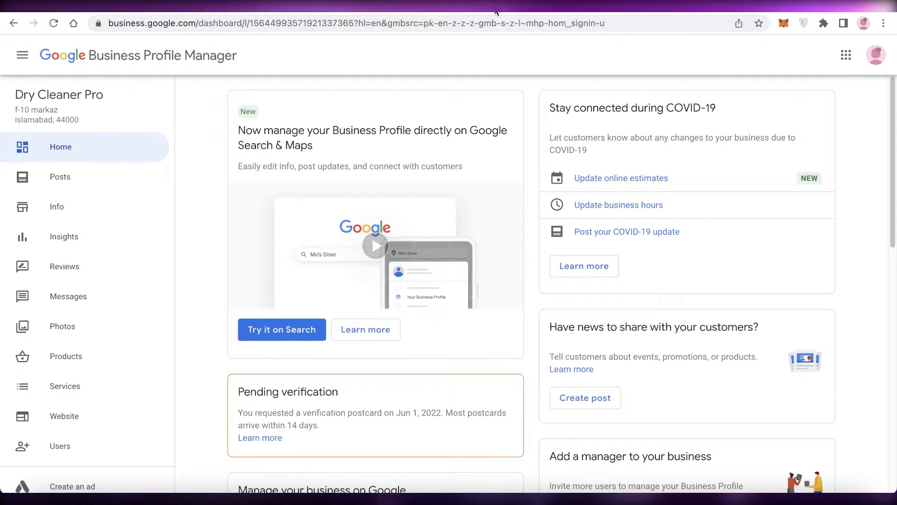
click(510, 7)
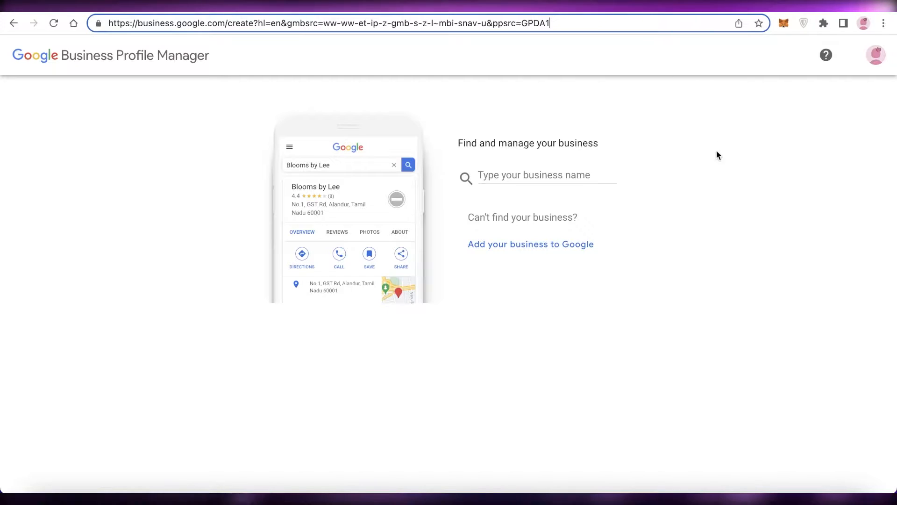
click(730, 161)
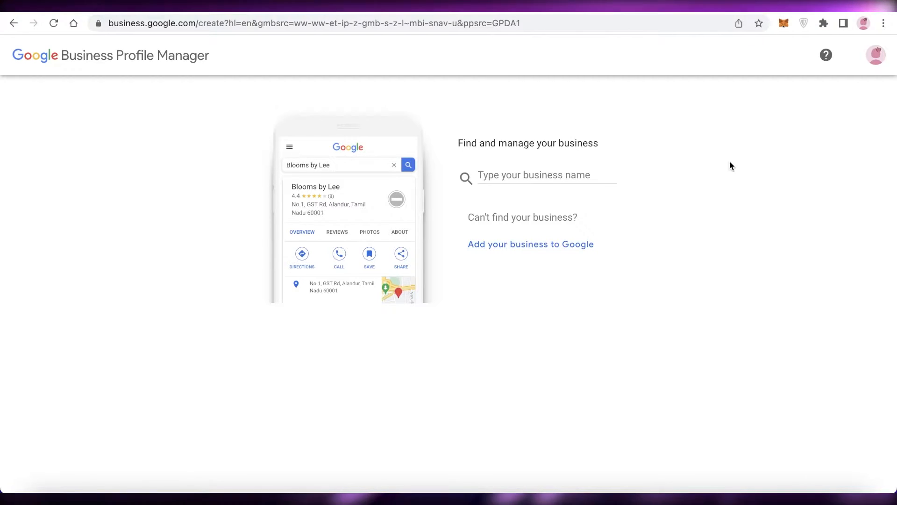
click(540, 244)
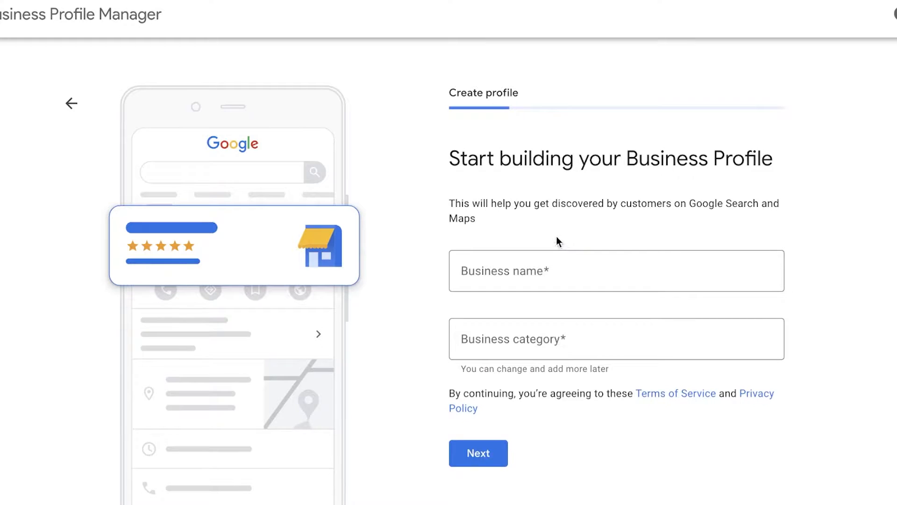
Step: Enter Toy Store as the business name of the new profile
scroll(555, 234, down, 1)
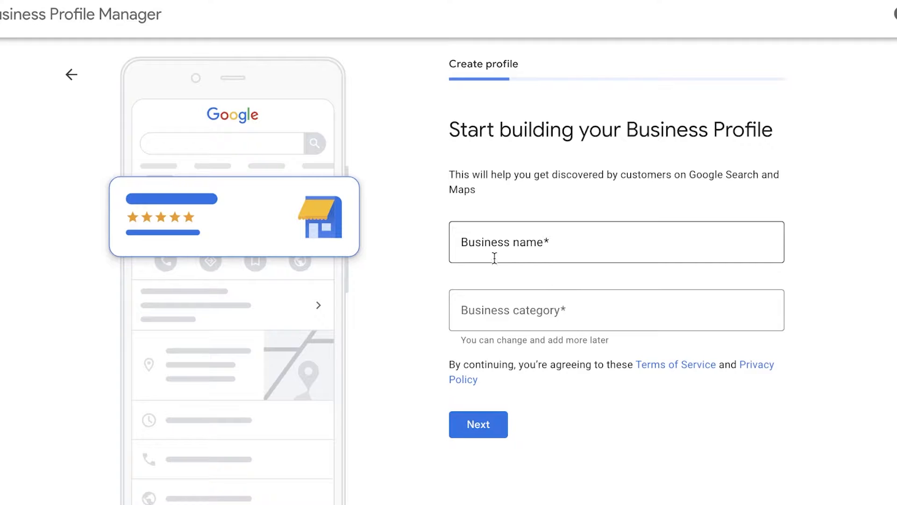
click(489, 236)
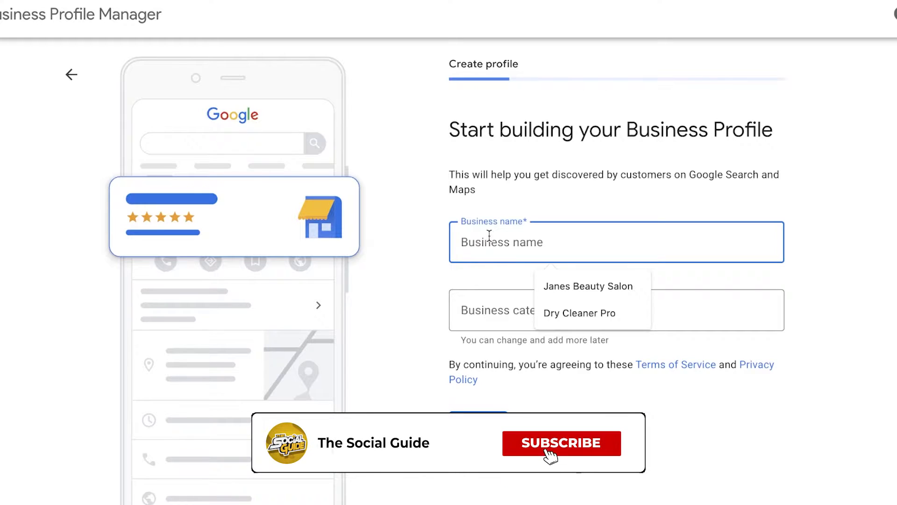
text(A)
key(BackSpace)
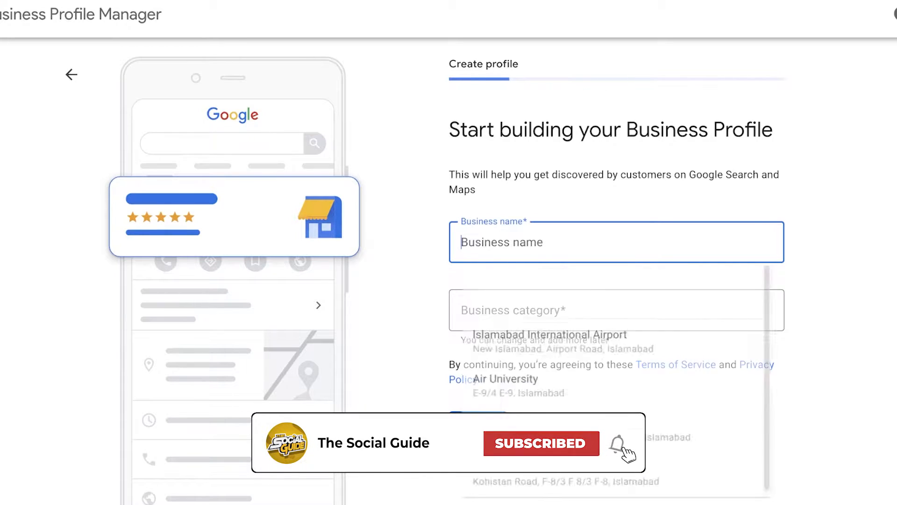
text(A)
key(BackSpace)
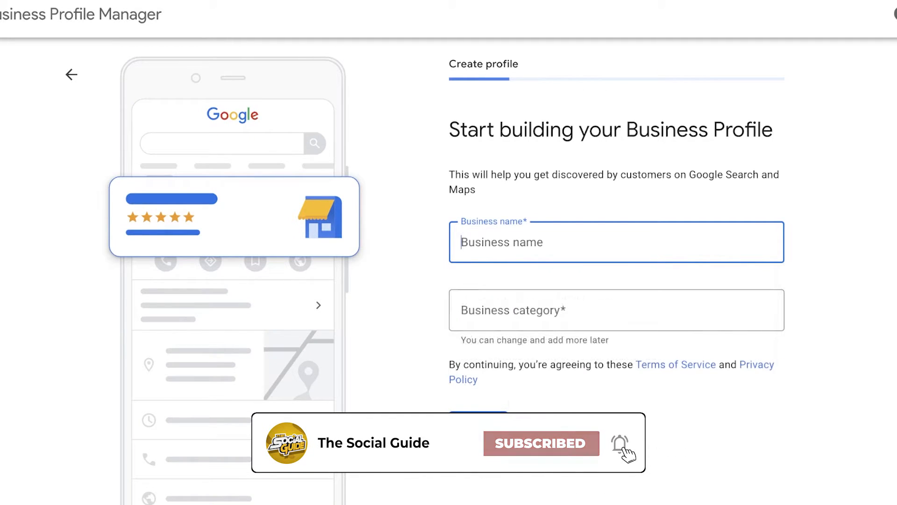
text(Toy Store)
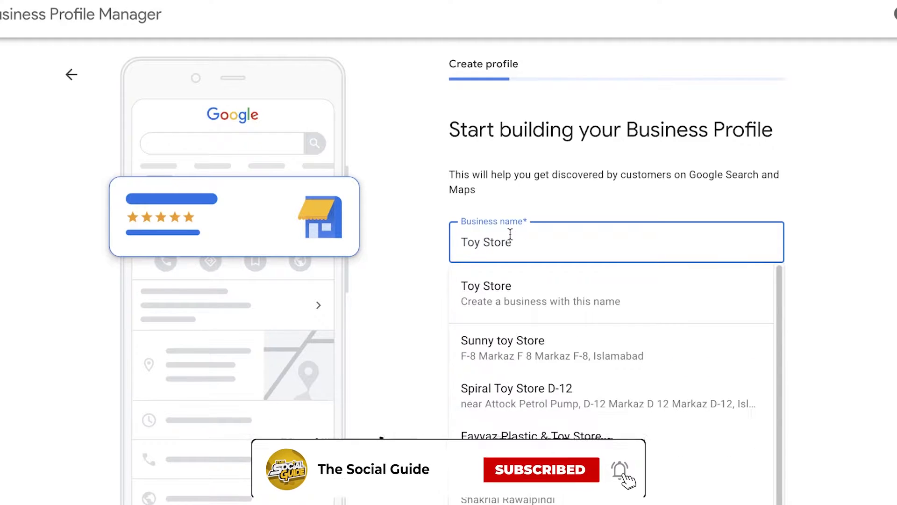
click(849, 211)
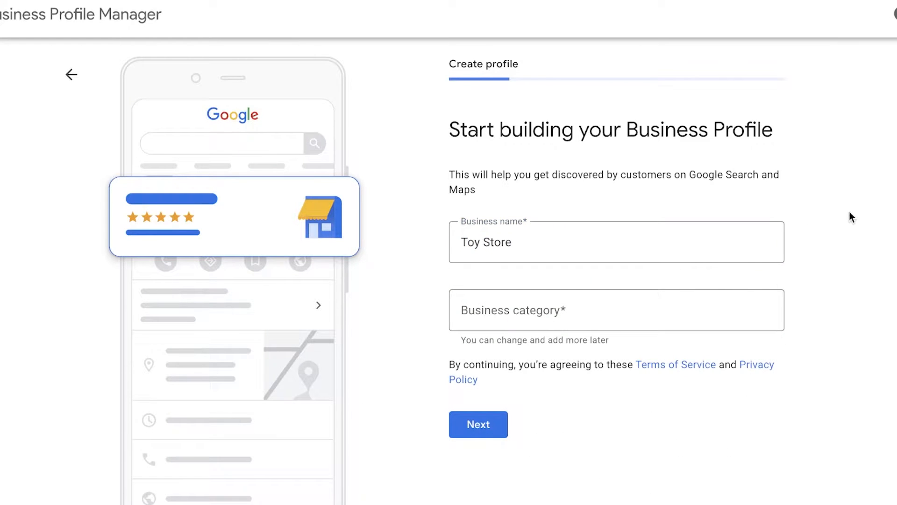
Step: Set the business category to Toy store and choose to add a location customers can visit
click(692, 294)
text(toys)
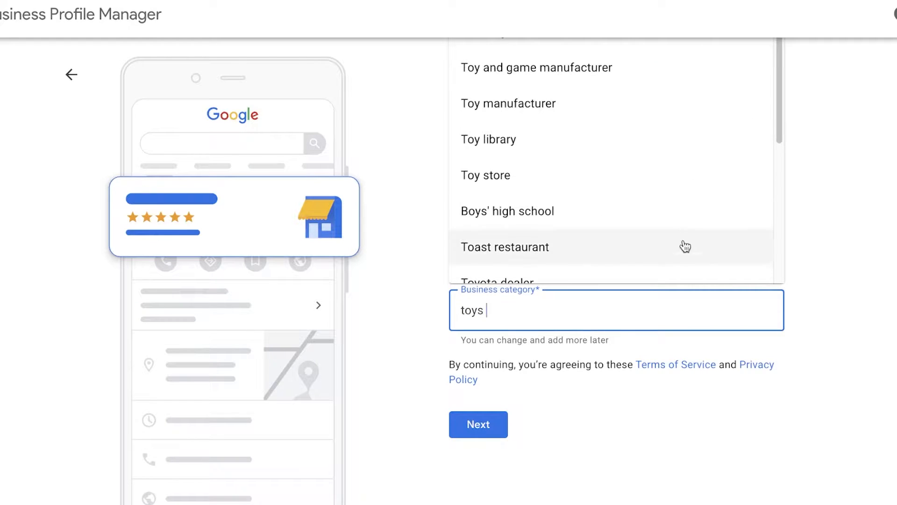
click(654, 176)
click(619, 440)
click(477, 434)
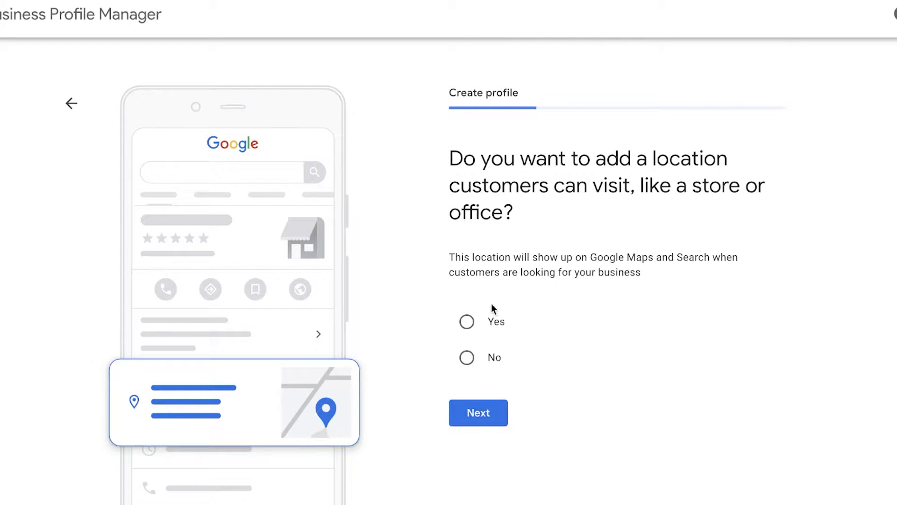
click(489, 416)
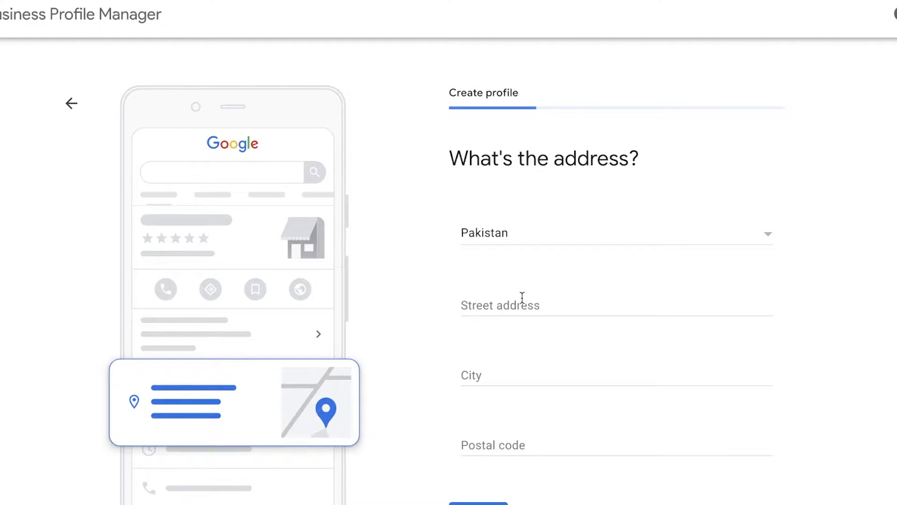
Step: Fill in the business's street address
click(523, 298)
text(asd)
key(BackSpace)
key(BackSpace)
text(g)
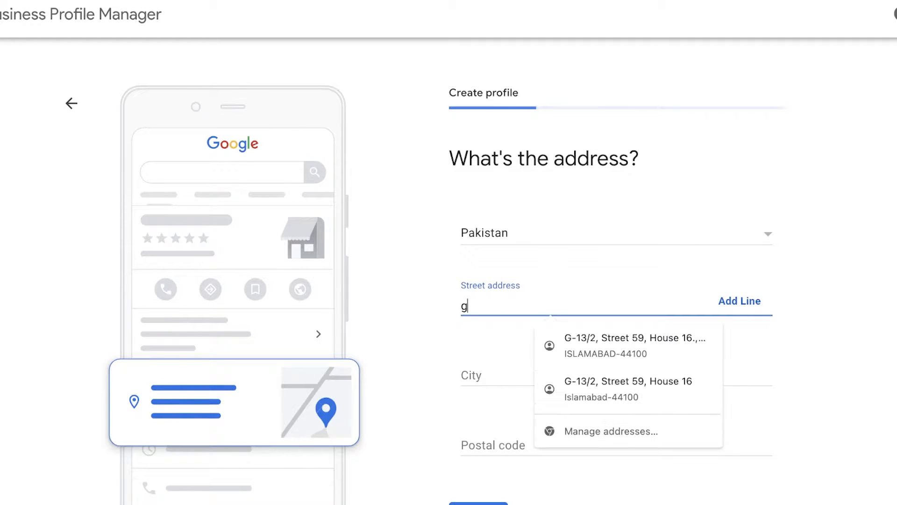
text(-)
key(BackSpace)
key(BackSpace)
text(f-10)
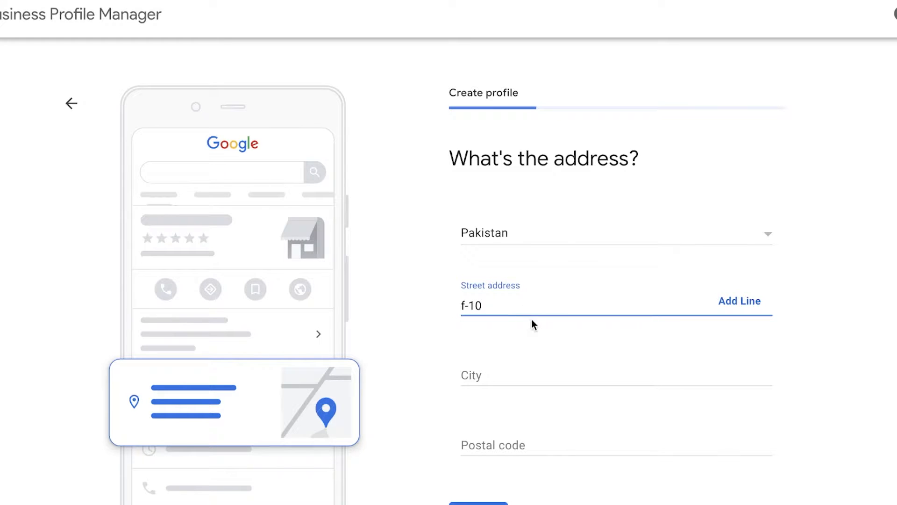
Step: Fill in the city and postal code of the business and submit the address
click(513, 375)
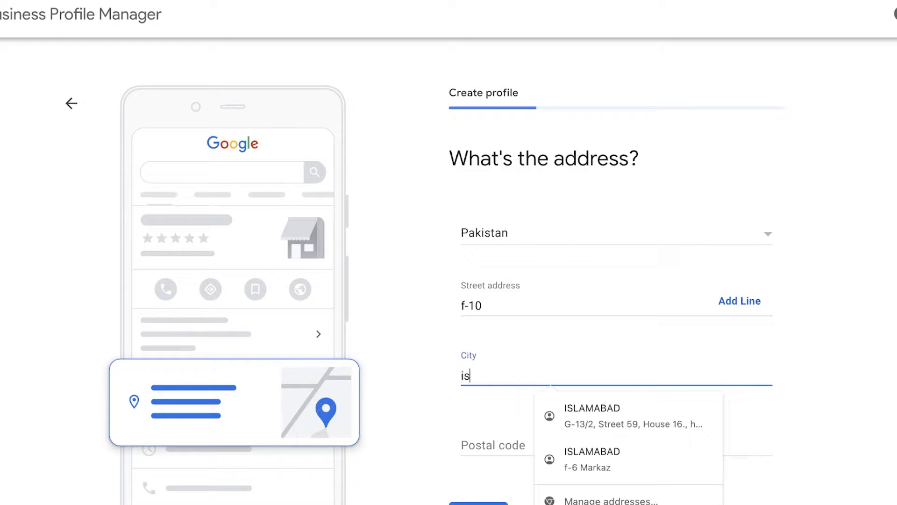
click(496, 434)
text(4)
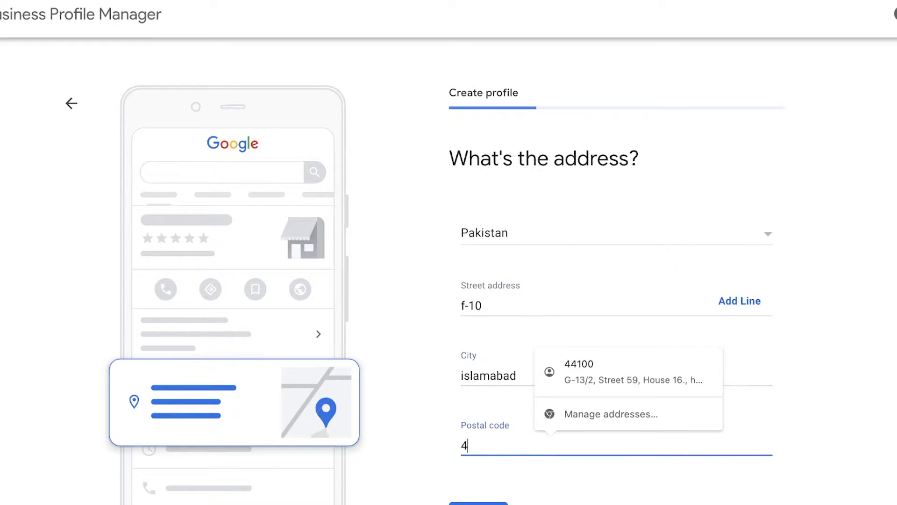
text(4000)
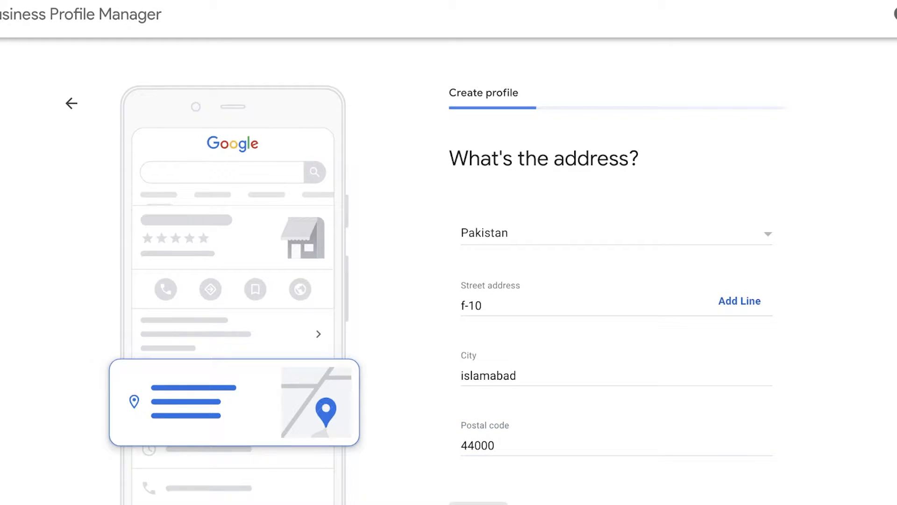
Step: Review the suggested existing businesses, select None of these and continue
scroll(709, 406, down, 3)
scroll(709, 406, up, 3)
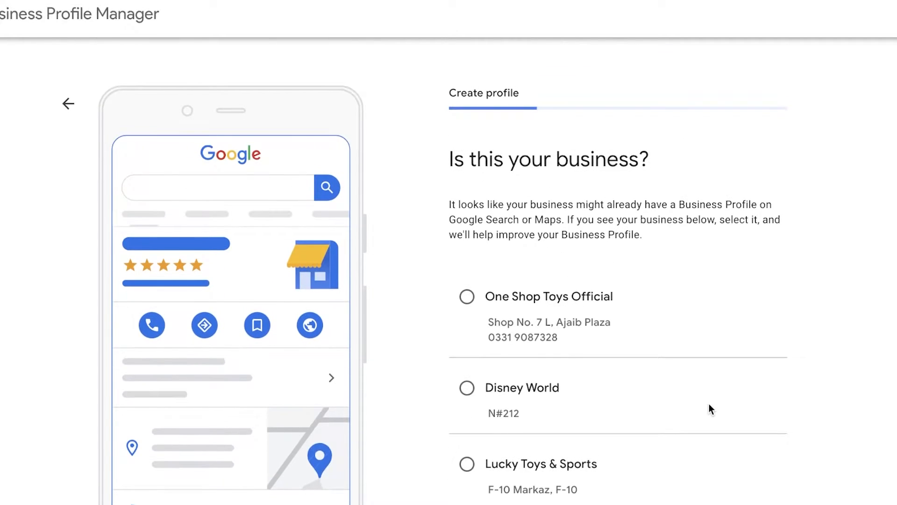
scroll(571, 143, down, 3)
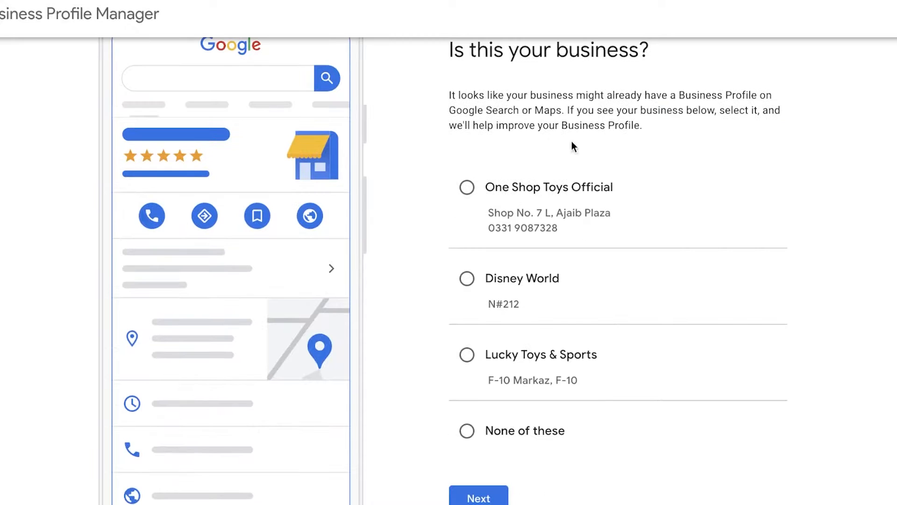
scroll(580, 154, up, 2)
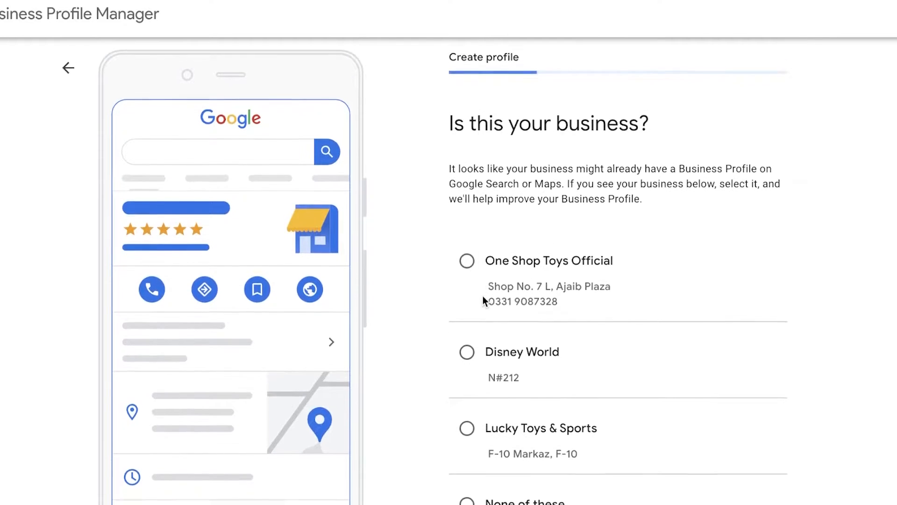
scroll(484, 296, down, 3)
scroll(512, 382, up, 3)
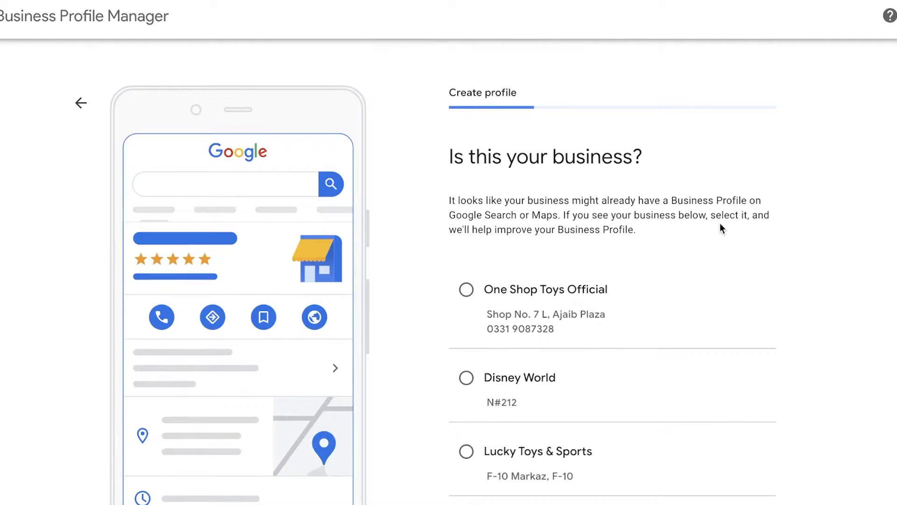
scroll(393, 136, down, 2)
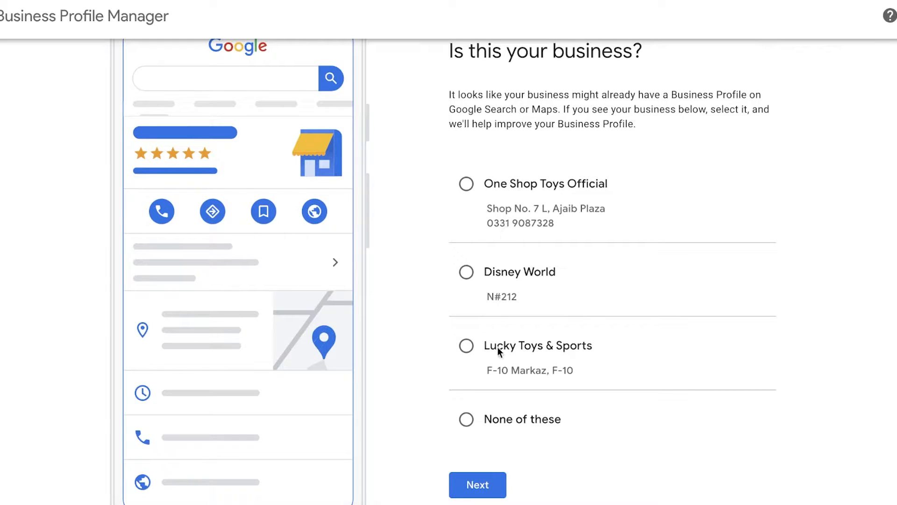
click(465, 473)
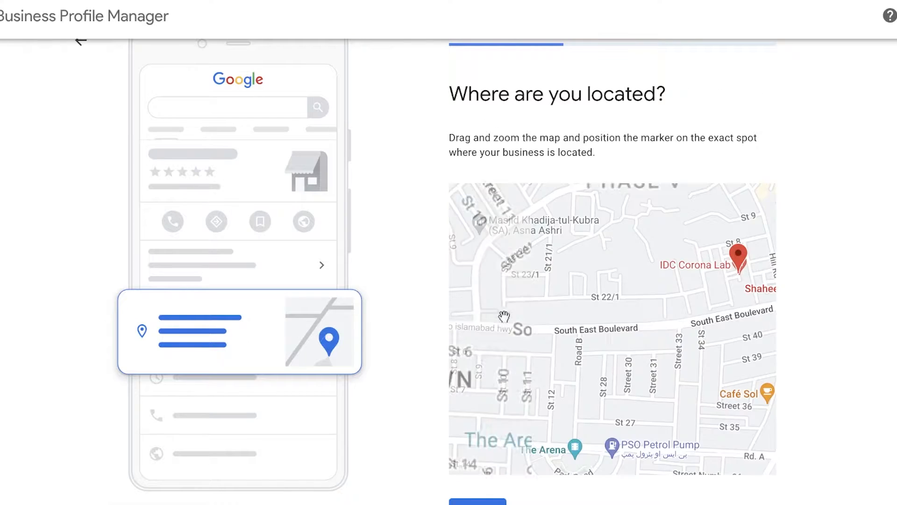
Step: Locate Islamabad and its F10 Markaz area on the map for positioning the business
scroll(878, 234, up, 2)
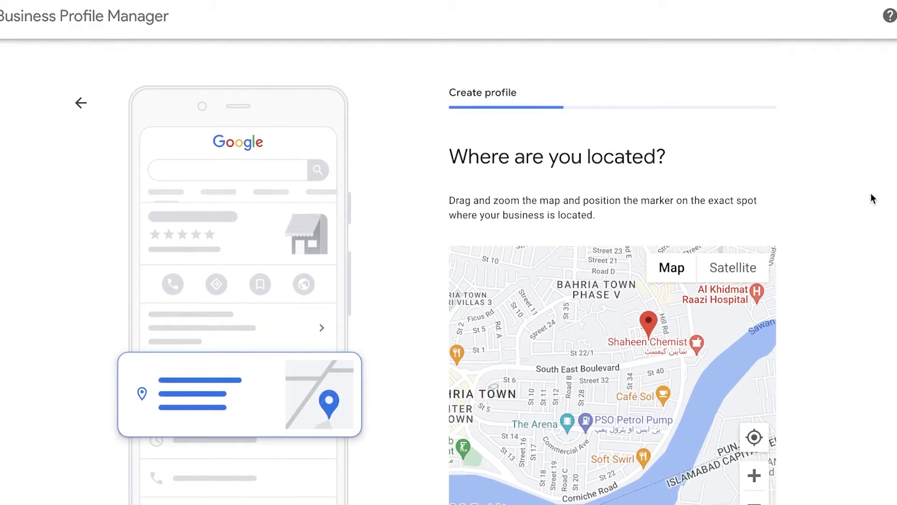
scroll(658, 319, down, 5)
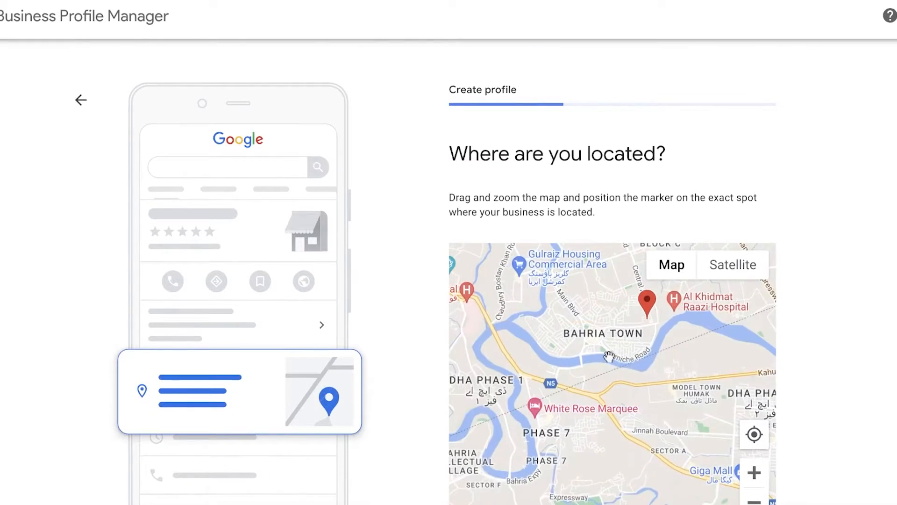
scroll(658, 319, down, 5)
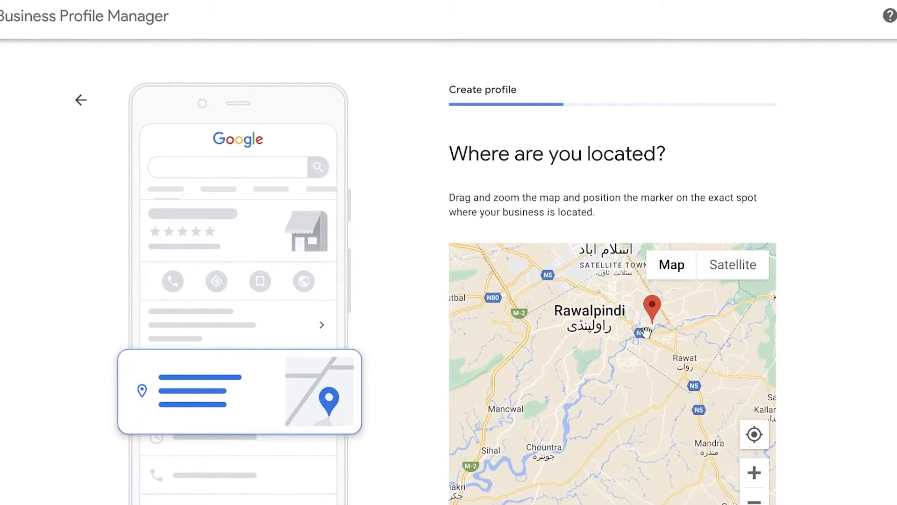
scroll(646, 330, up, 2)
scroll(646, 331, up, 2)
drag(622, 280, 652, 468)
scroll(552, 281, up, 2)
drag(551, 281, 659, 435)
scroll(603, 415, up, 2)
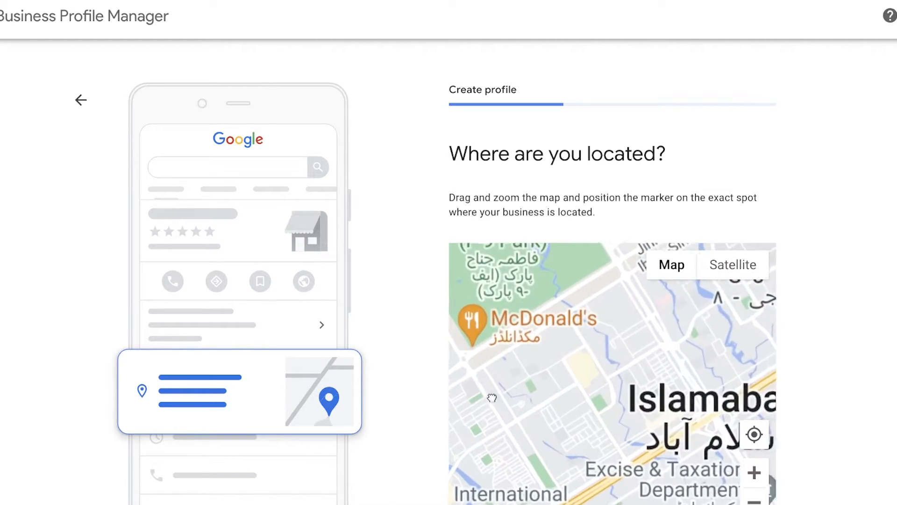
drag(495, 376, 646, 435)
scroll(644, 435, up, 2)
scroll(638, 433, up, 2)
drag(639, 403, 546, 420)
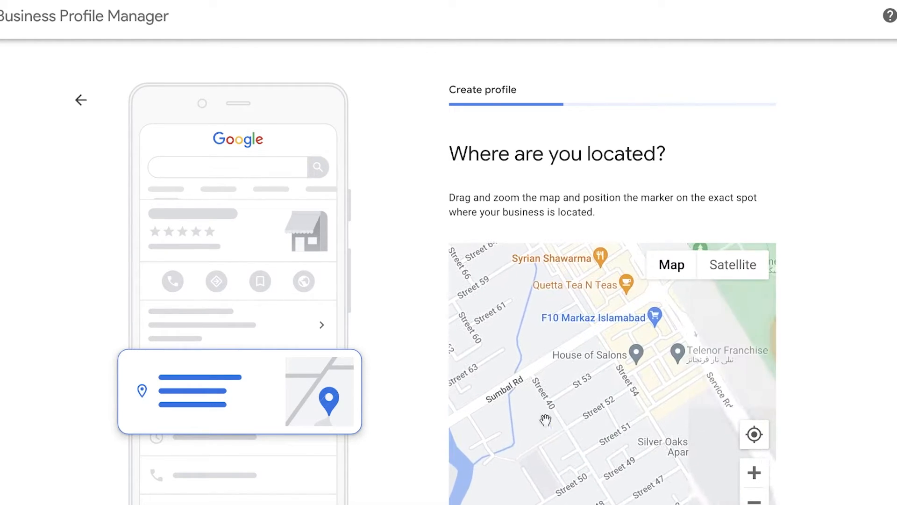
Step: Examine the streets around Silver Oaks Luxury Apartments and along Service Rd E on the location map
drag(593, 387, 531, 318)
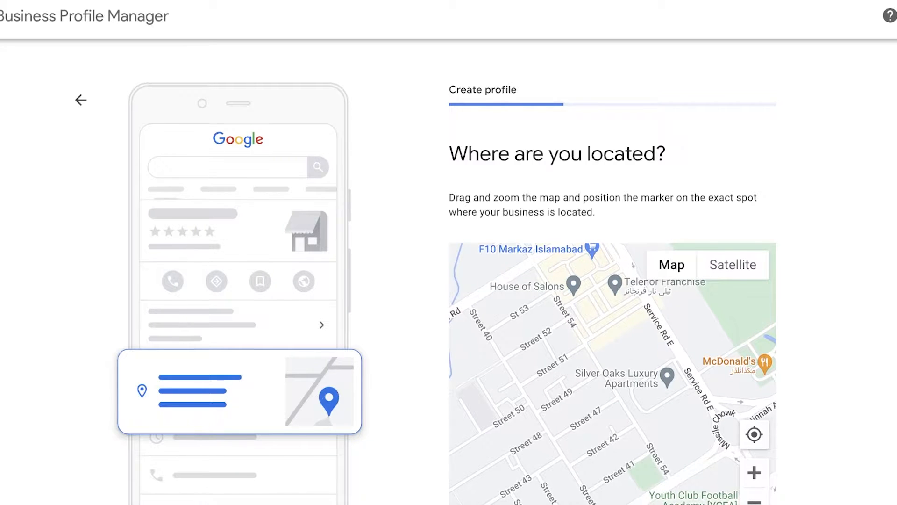
scroll(829, 346, down, 2)
drag(725, 340, 667, 287)
scroll(618, 307, up, 2)
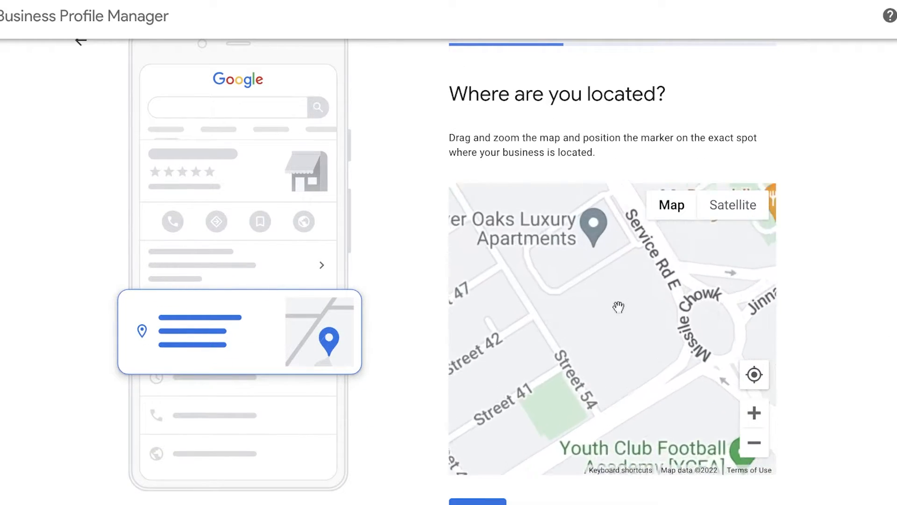
drag(618, 307, 579, 365)
scroll(581, 300, up, 2)
drag(581, 284, 559, 324)
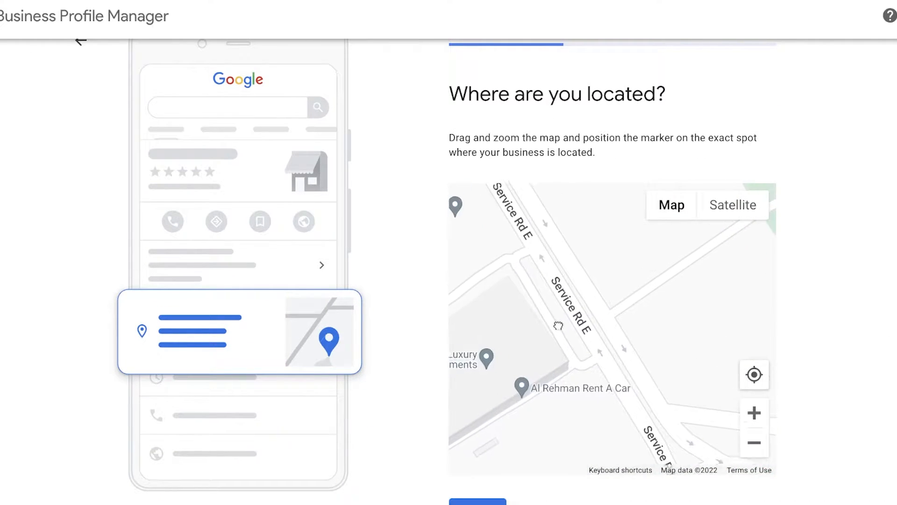
scroll(557, 331, up, 2)
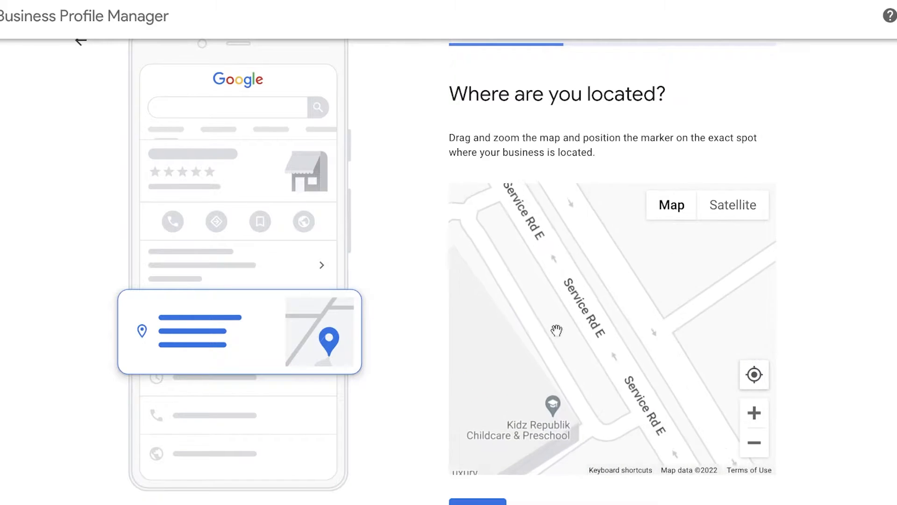
scroll(557, 330, down, 3)
scroll(557, 331, up, 3)
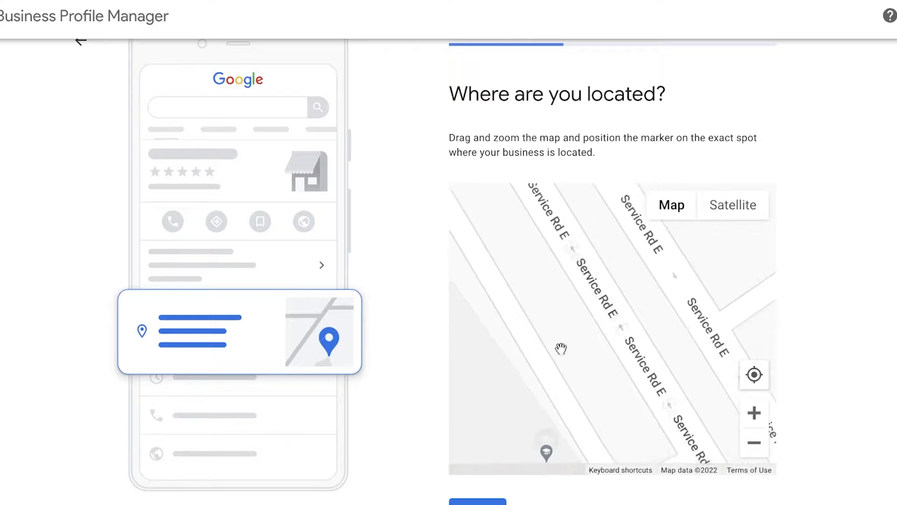
scroll(562, 348, down, 2)
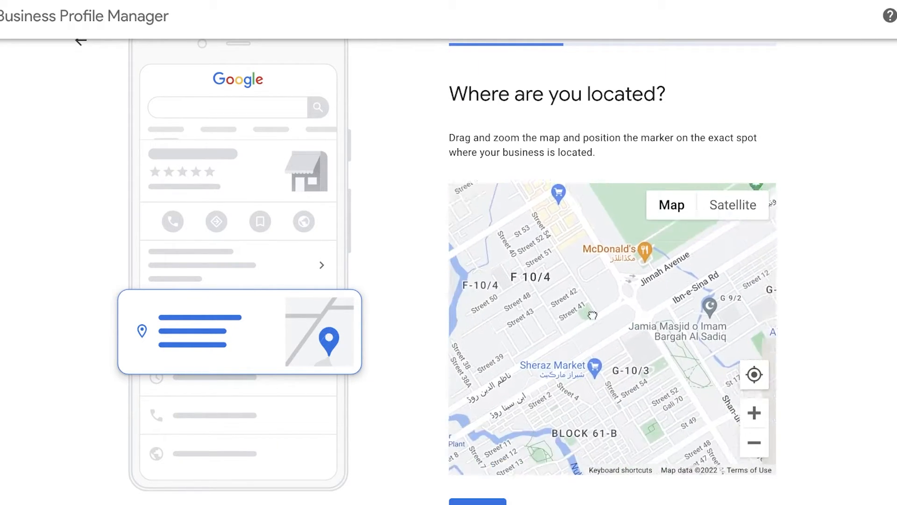
Step: Place the location marker in F10 Markaz, on the roadside edge of the building beside the Limelight clothing store
scroll(592, 316, down, 2)
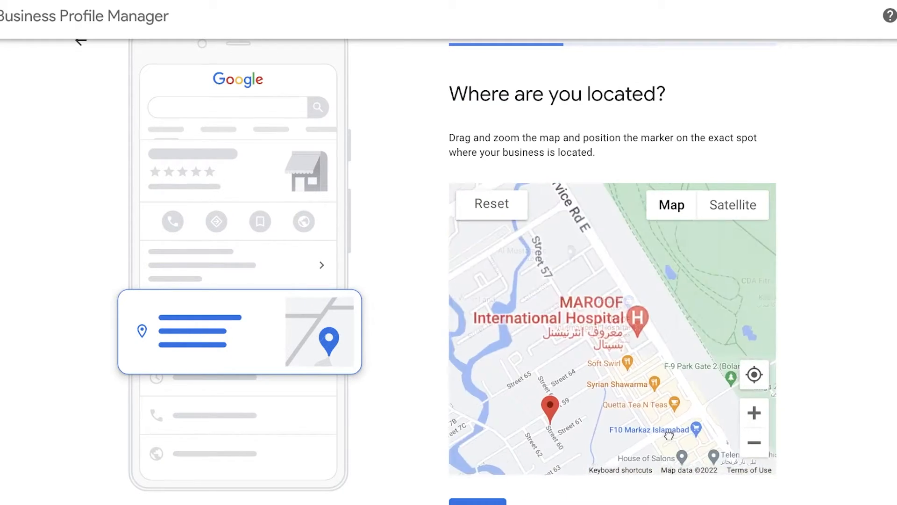
drag(576, 188, 546, 247)
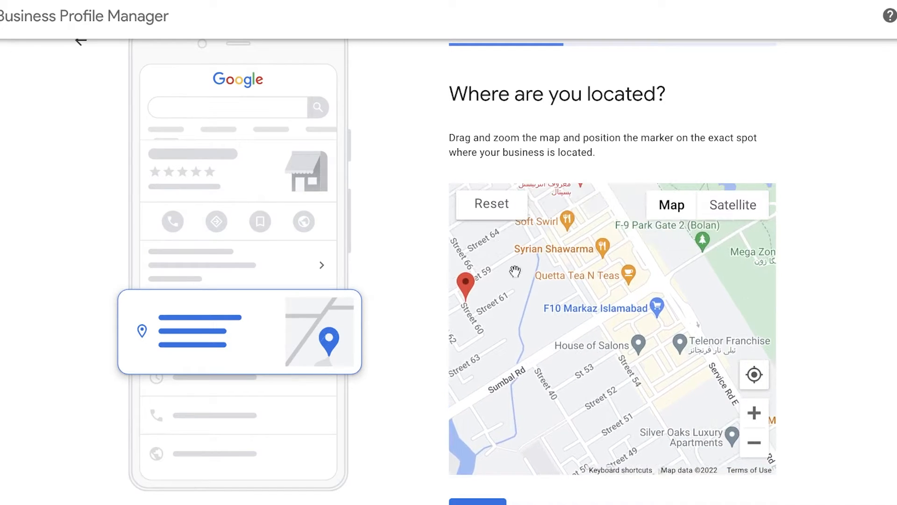
scroll(681, 340, up, 3)
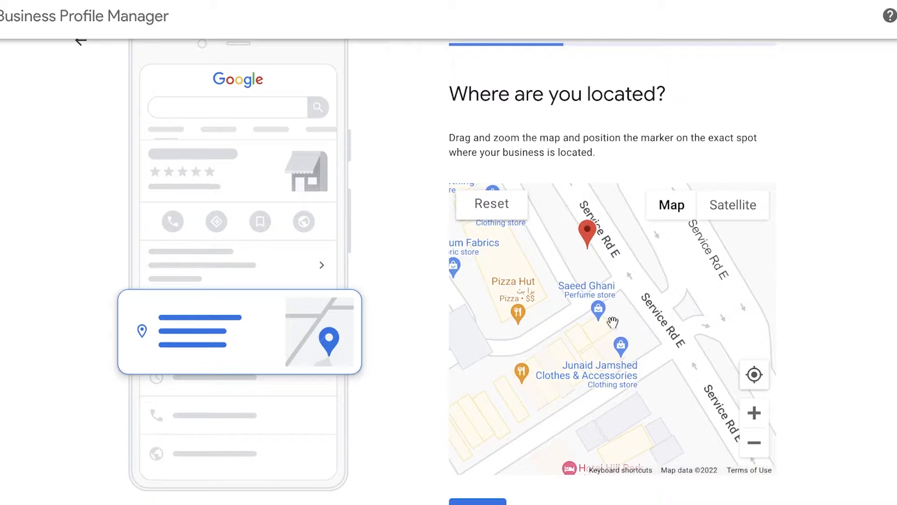
scroll(669, 365, down, 2)
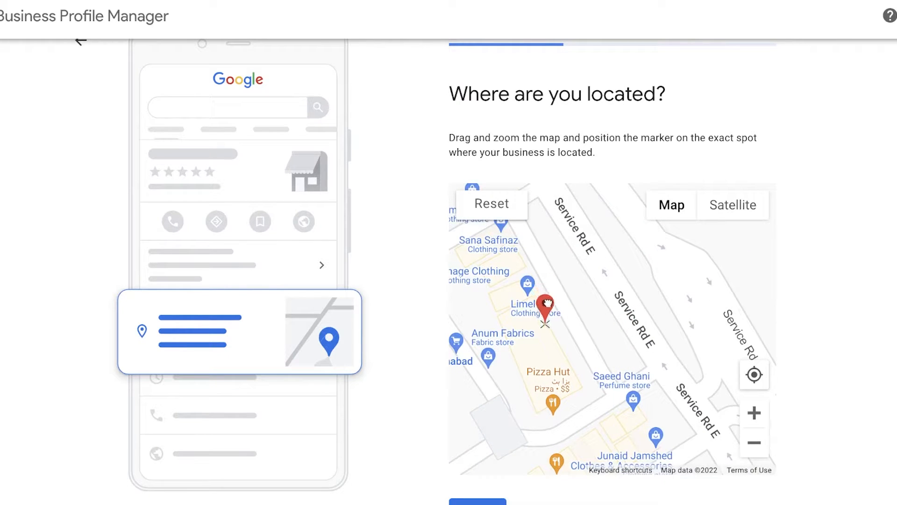
scroll(548, 303, up, 2)
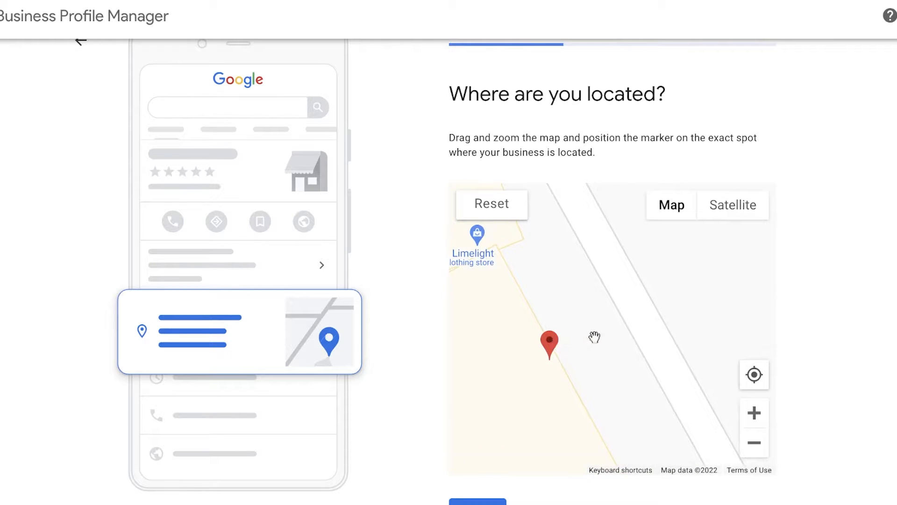
Step: Check the marker's surroundings and shift it slightly along the building edge, closer to the Limelight clothing store
scroll(633, 357, up, 1)
scroll(531, 359, down, 2)
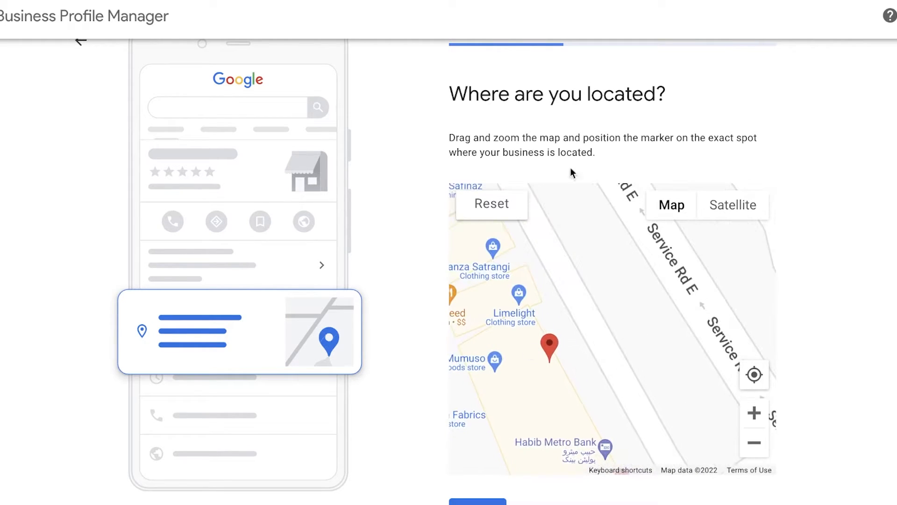
scroll(597, 300, down, 2)
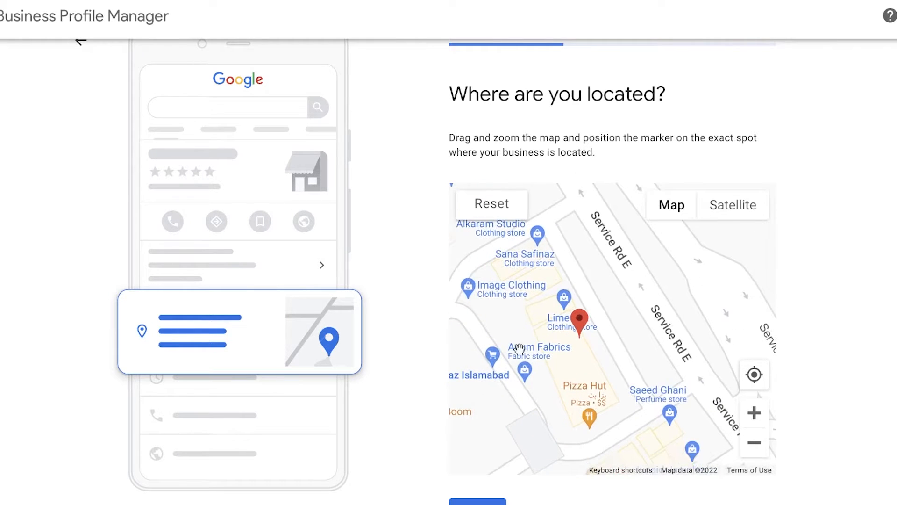
scroll(710, 354, down, 3)
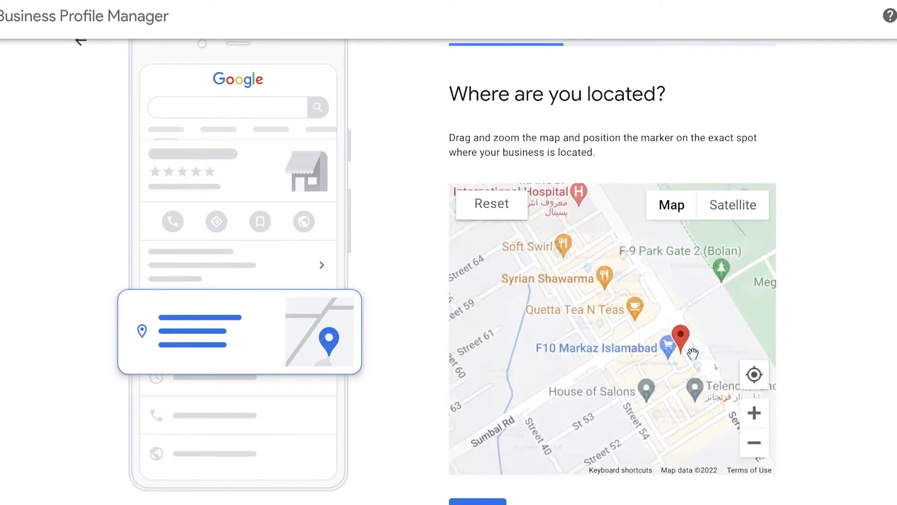
drag(634, 337, 516, 283)
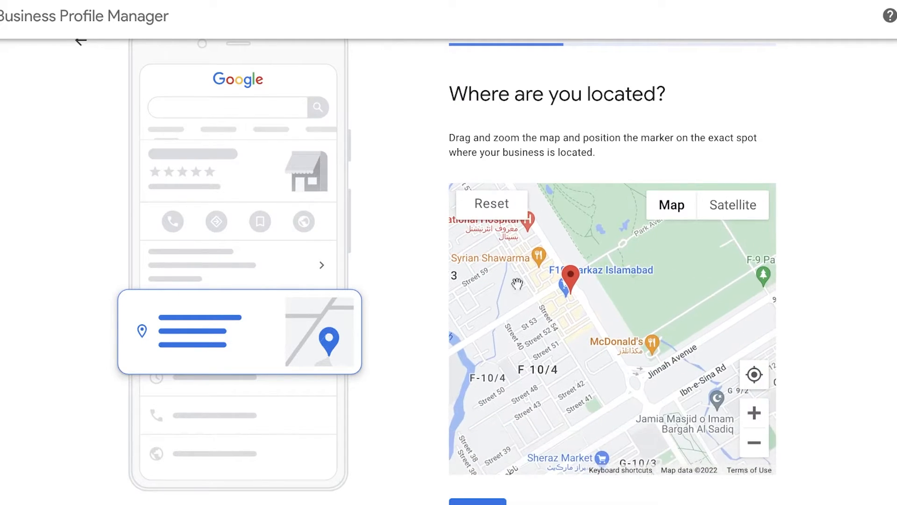
scroll(553, 326, up, 3)
mouse_move(624, 266)
mouse_down()
mouse_move(443, 354)
mouse_move(687, 272)
mouse_up()
scroll(474, 331, up, 3)
drag(473, 330, 523, 301)
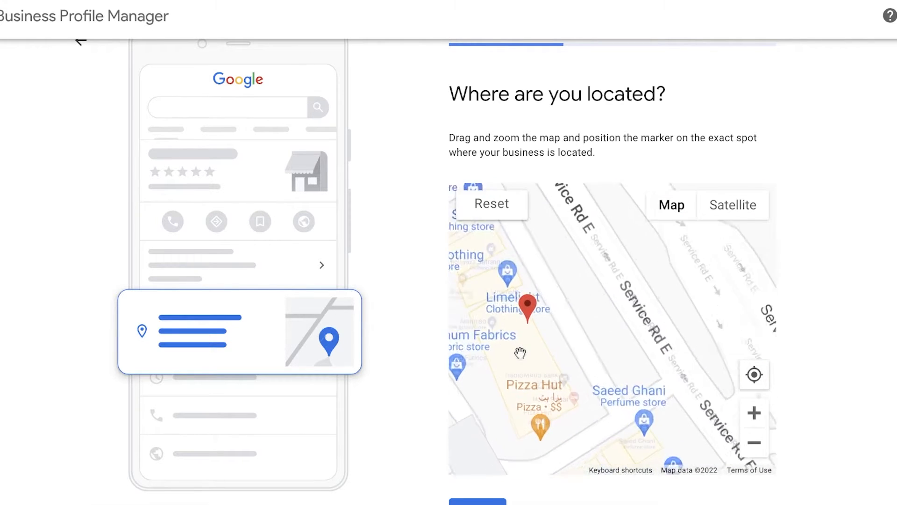
scroll(523, 294, up, 3)
scroll(535, 313, down, 2)
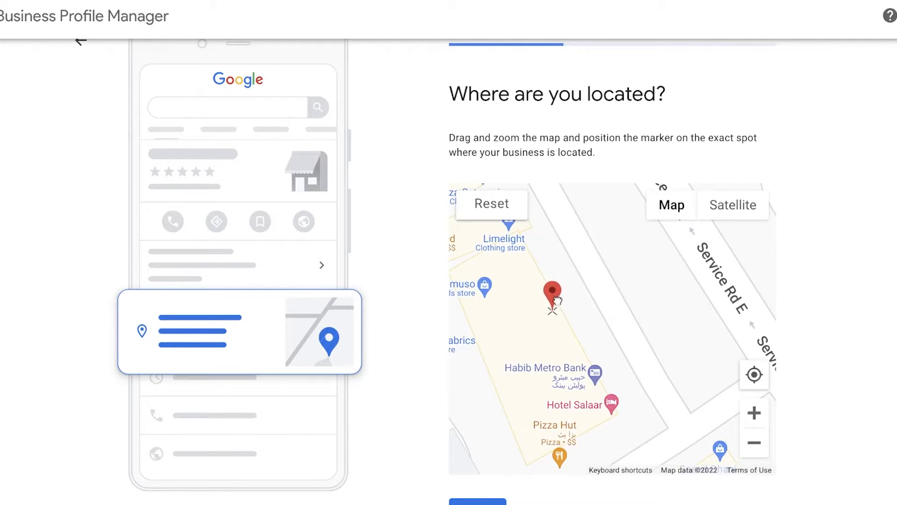
mouse_move(557, 299)
mouse_down()
mouse_move(560, 334)
mouse_move(540, 270)
mouse_up()
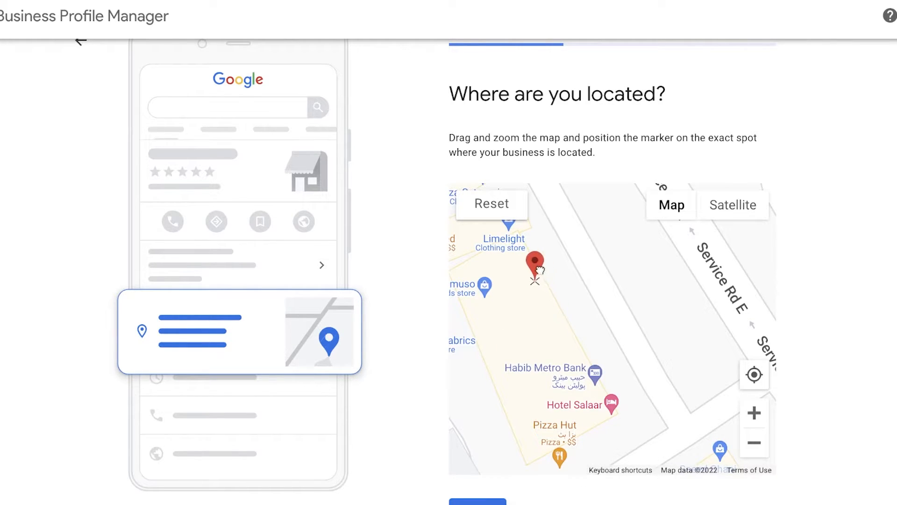
Step: Submit the marker location and answer No to providing deliveries or home and office visits
scroll(546, 274, down, 3)
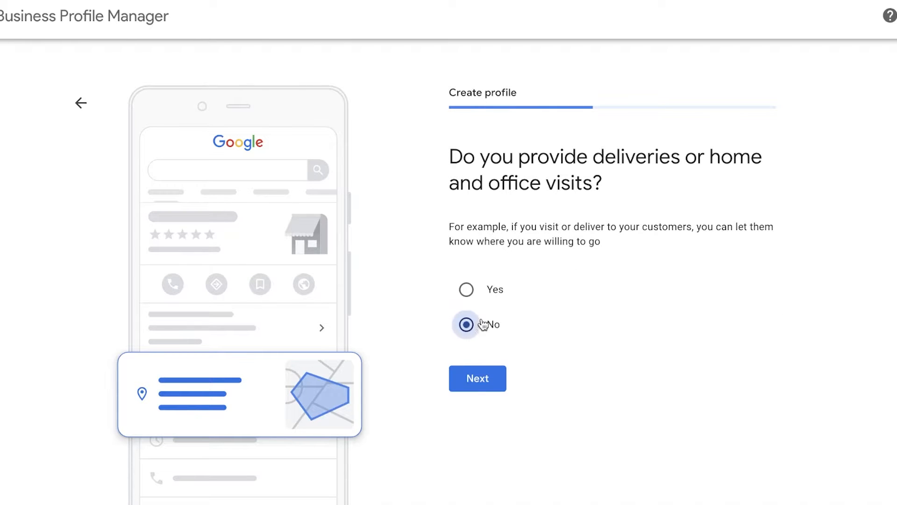
click(489, 383)
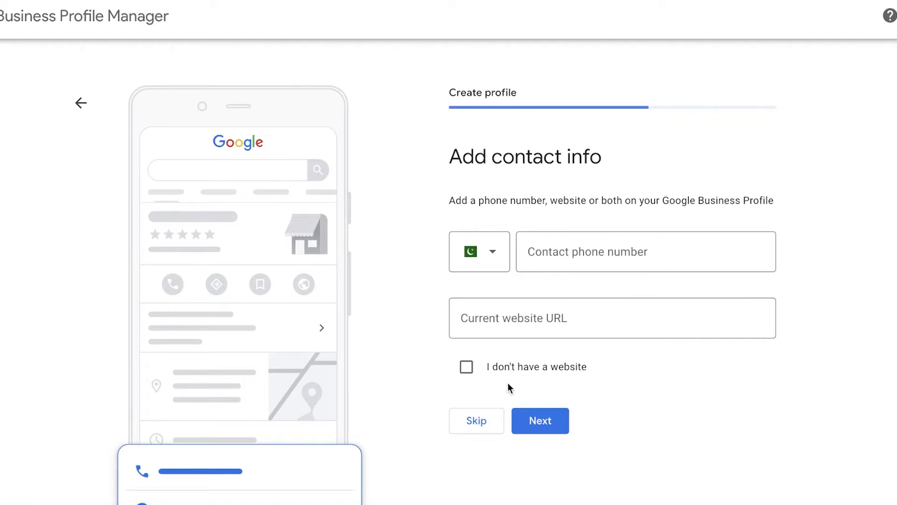
Step: State that the business has no website and skip adding the contact info
click(554, 309)
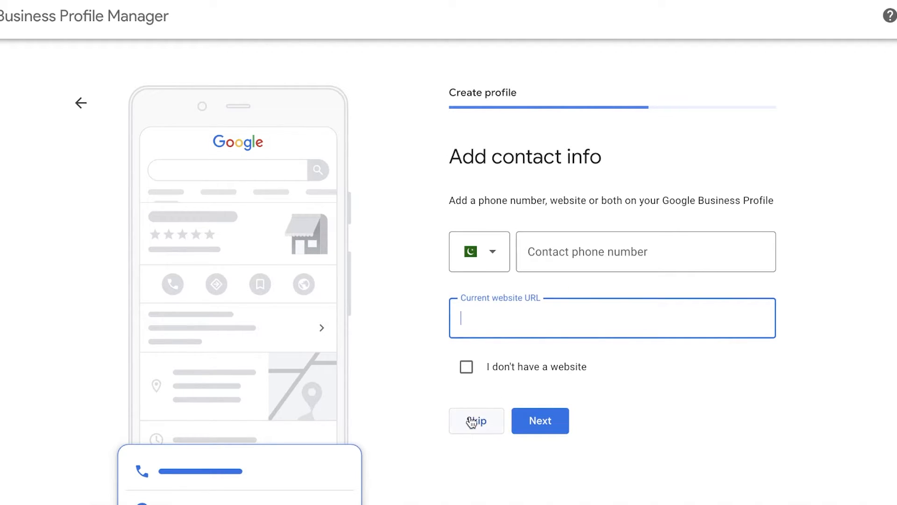
click(466, 367)
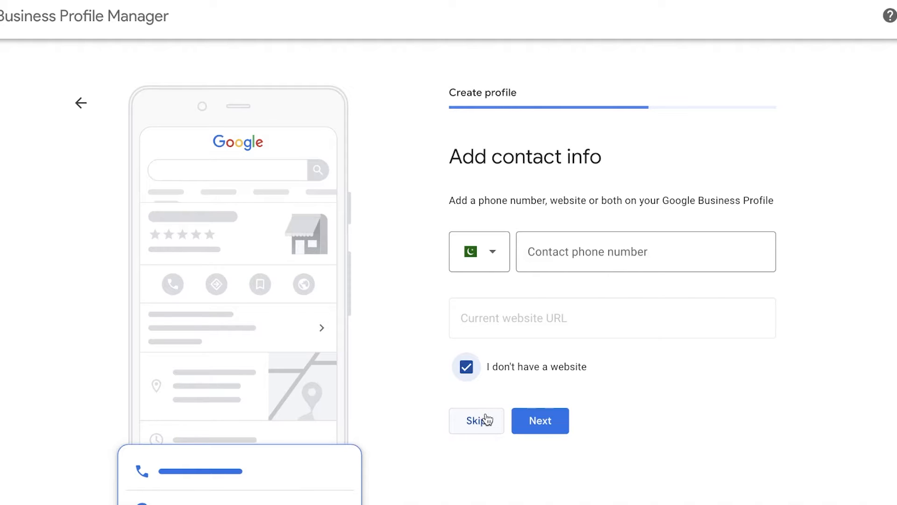
click(486, 417)
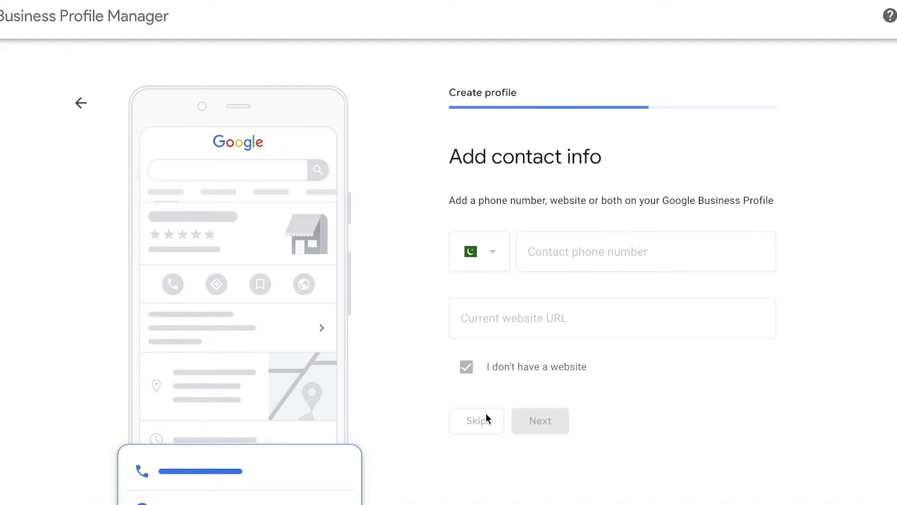
Step: Review the available verification methods, including Postcard by mail and the additional options
click(551, 269)
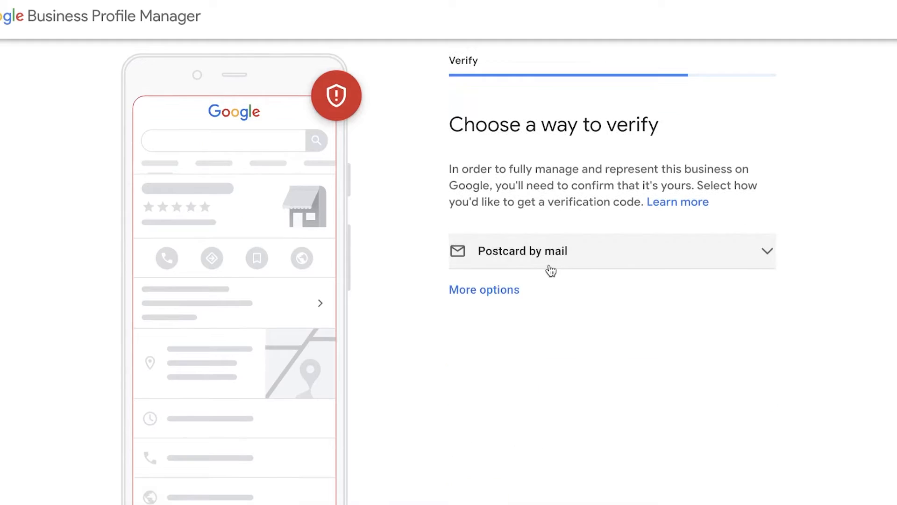
click(551, 269)
click(551, 270)
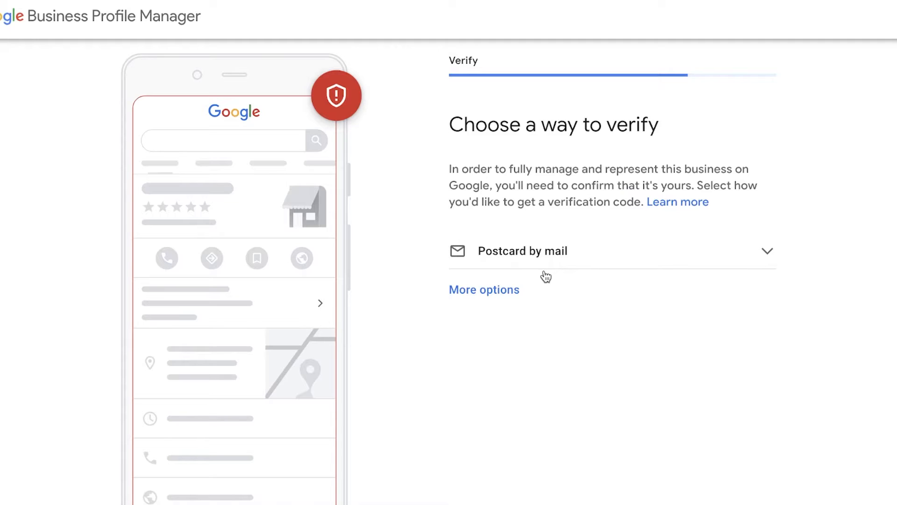
click(491, 294)
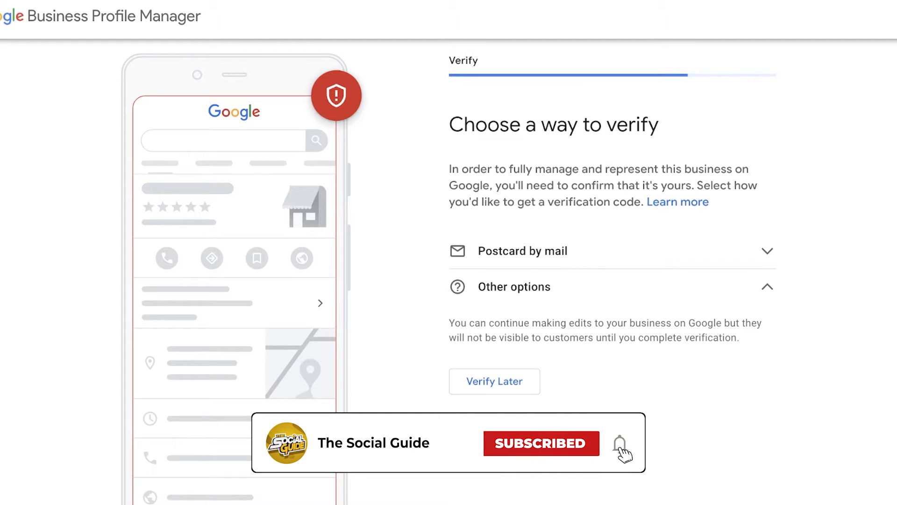
Step: Choose Postcard by mail, request the verification postcard for the business and continue to the business hours
click(553, 261)
scroll(553, 266, down, 2)
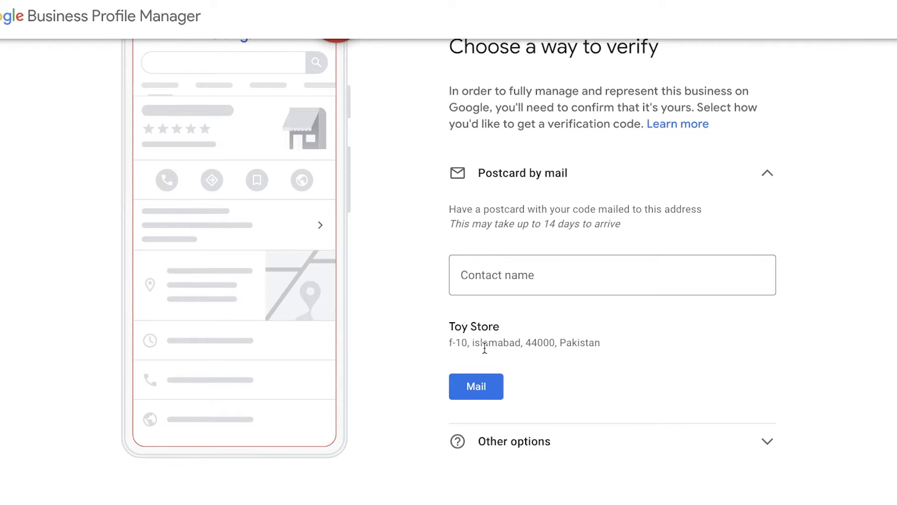
click(481, 262)
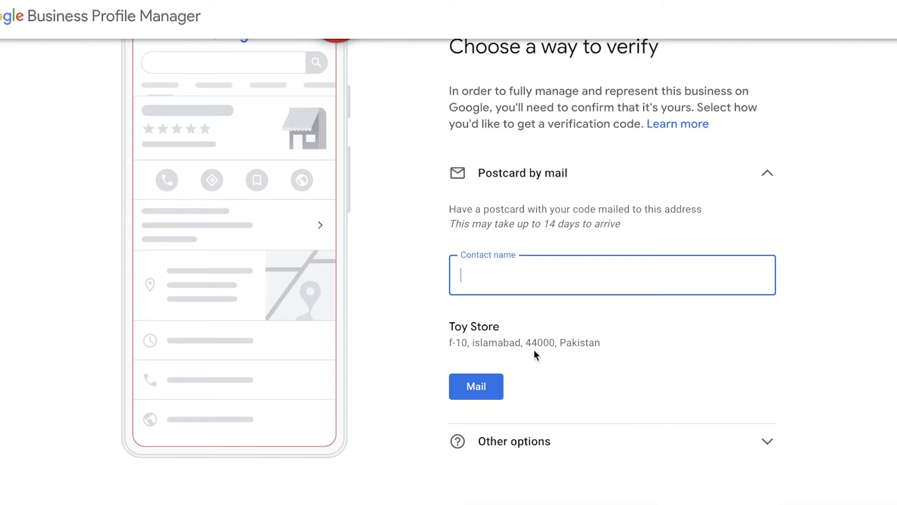
click(481, 385)
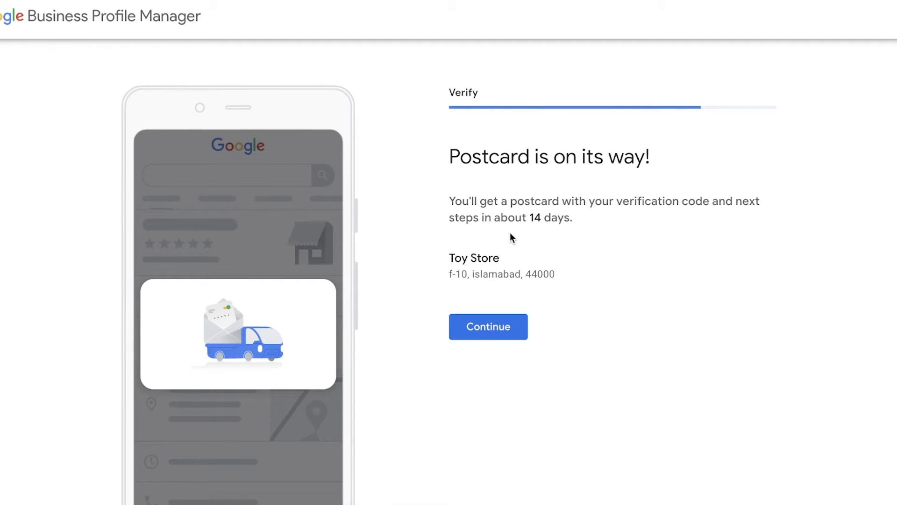
click(477, 333)
scroll(476, 332, down, 2)
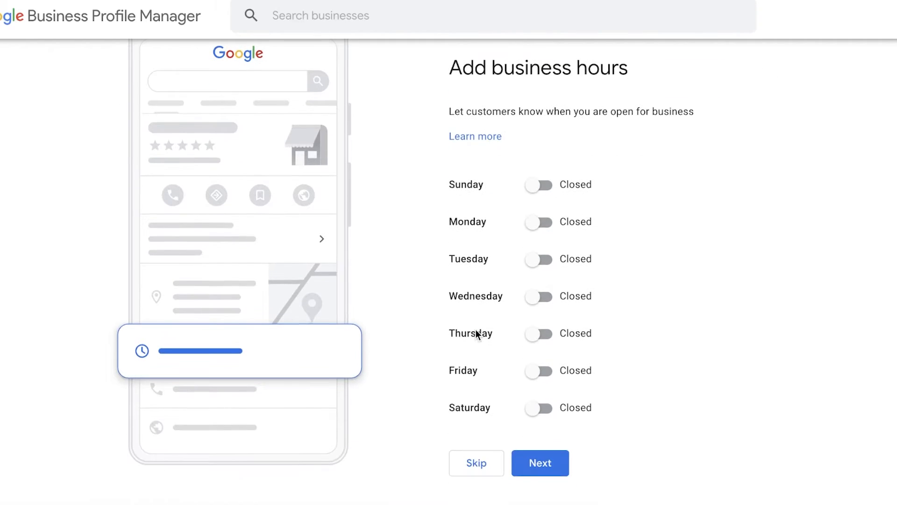
Step: Mark the store as open on every day of the week, Sunday through Saturday
scroll(659, 202, up, 2)
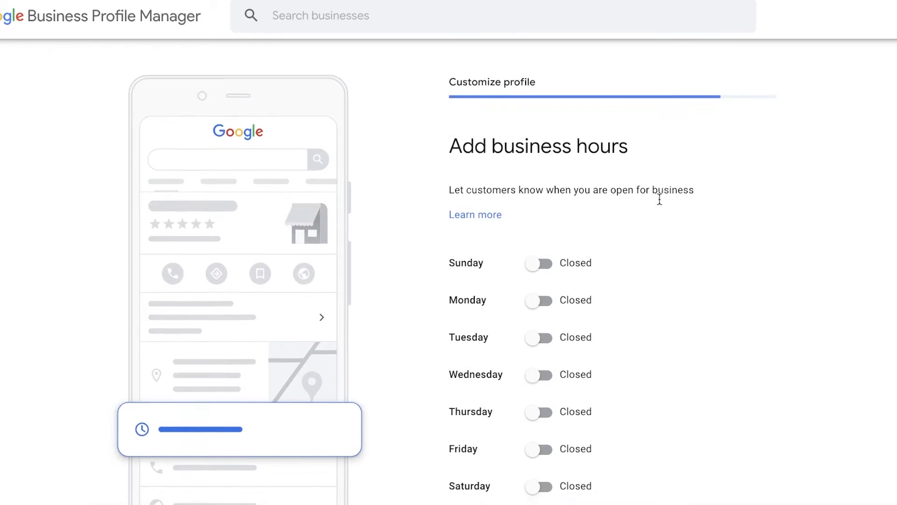
scroll(660, 199, down, 2)
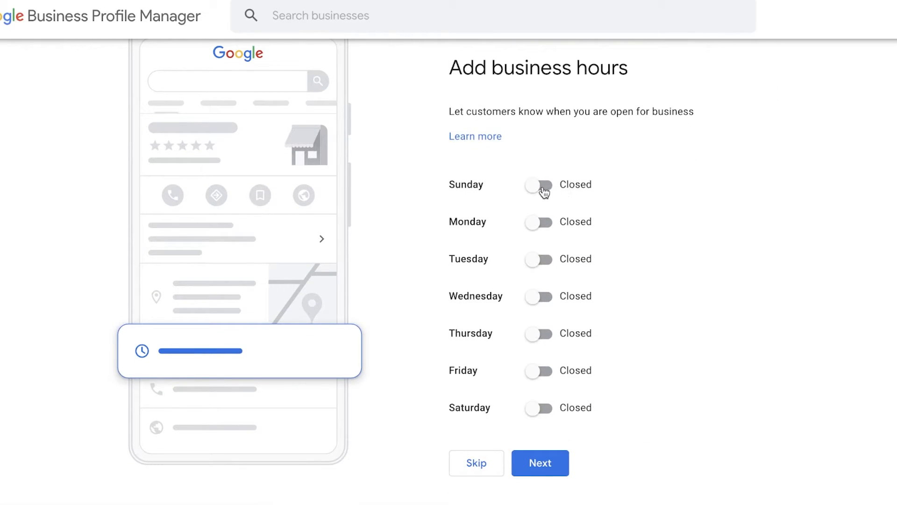
click(542, 185)
click(544, 244)
click(544, 304)
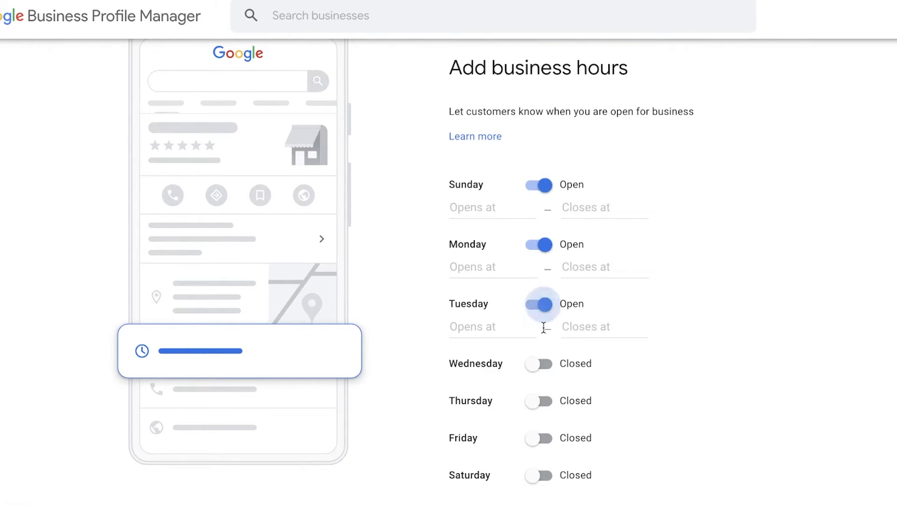
click(542, 364)
click(542, 423)
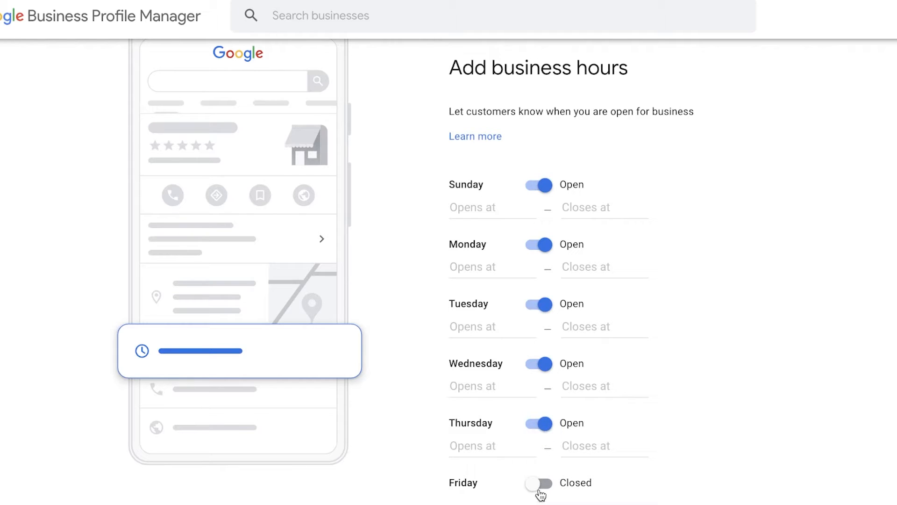
click(540, 489)
Step: Set the business hours for Sunday, Friday and Saturday to 24 hours
scroll(578, 181, up, 1)
click(600, 267)
click(587, 304)
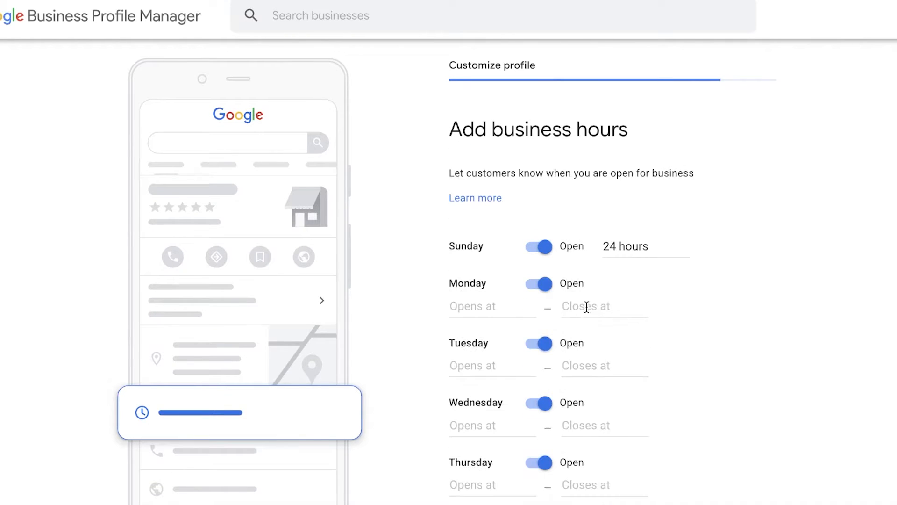
scroll(587, 307, down, 2)
click(587, 452)
click(591, 470)
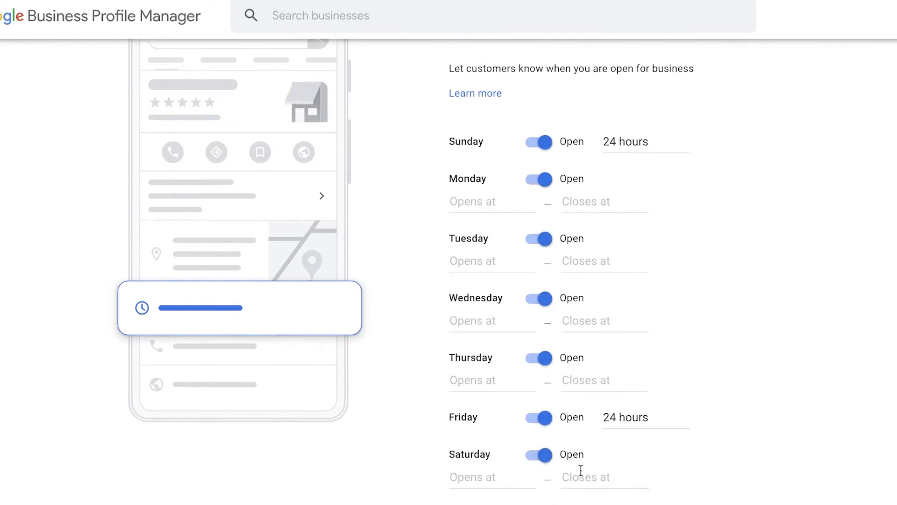
click(585, 475)
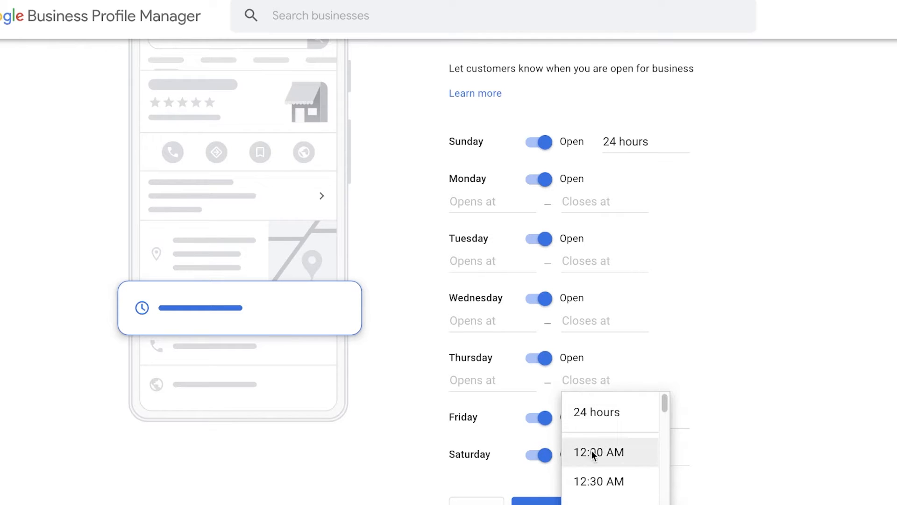
click(593, 412)
Step: Set the closing time to 12:00 PM for Thursday, Wednesday, Tuesday and Monday
click(498, 387)
scroll(608, 299, down, 1)
click(584, 332)
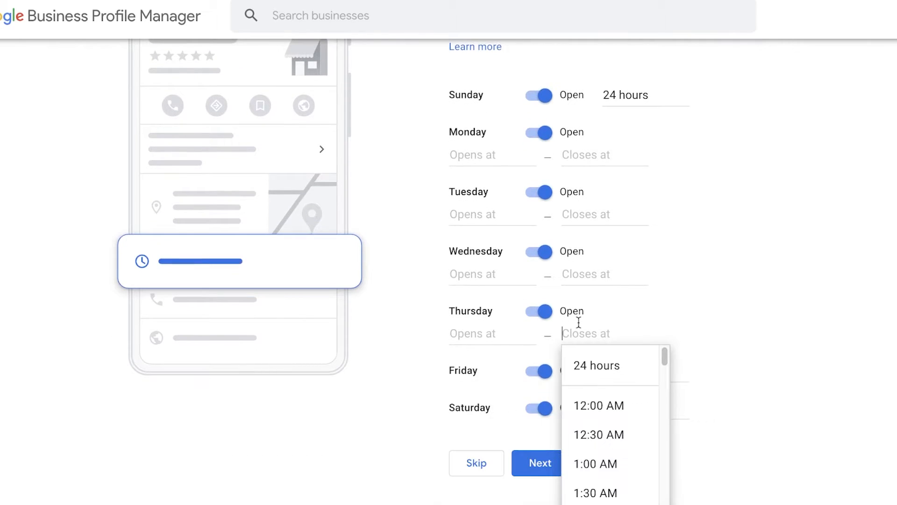
scroll(644, 397, down, 15)
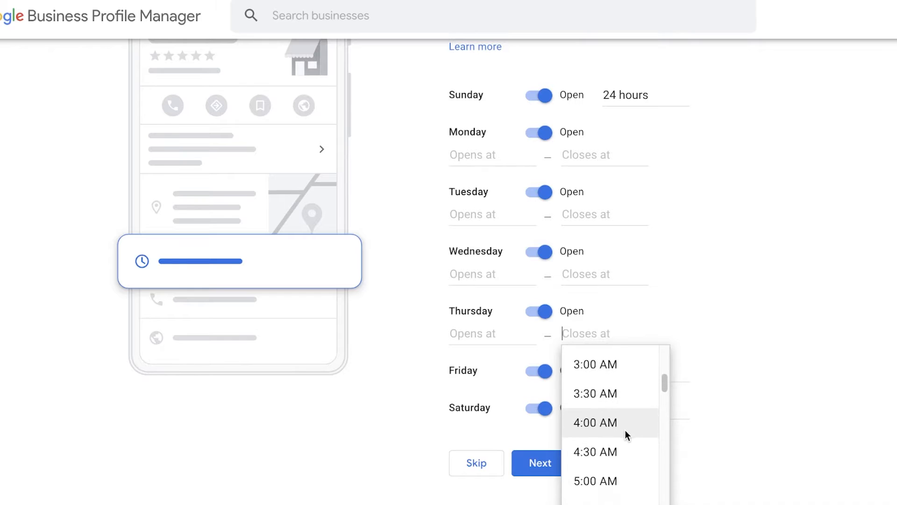
click(610, 453)
click(568, 275)
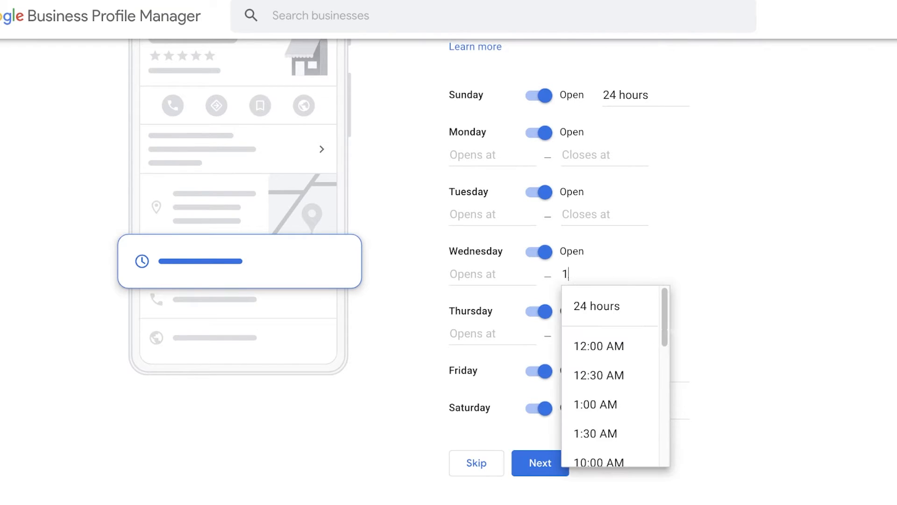
text(12)
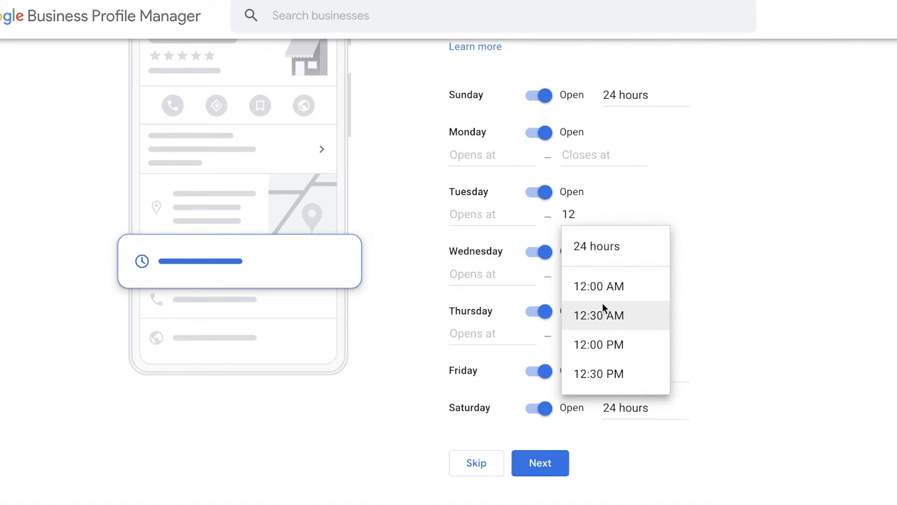
click(599, 347)
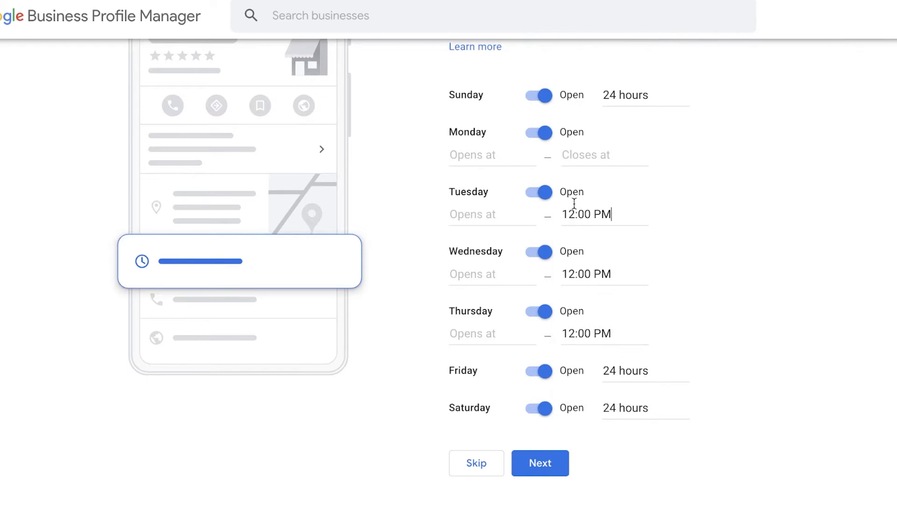
click(591, 156)
text(12)
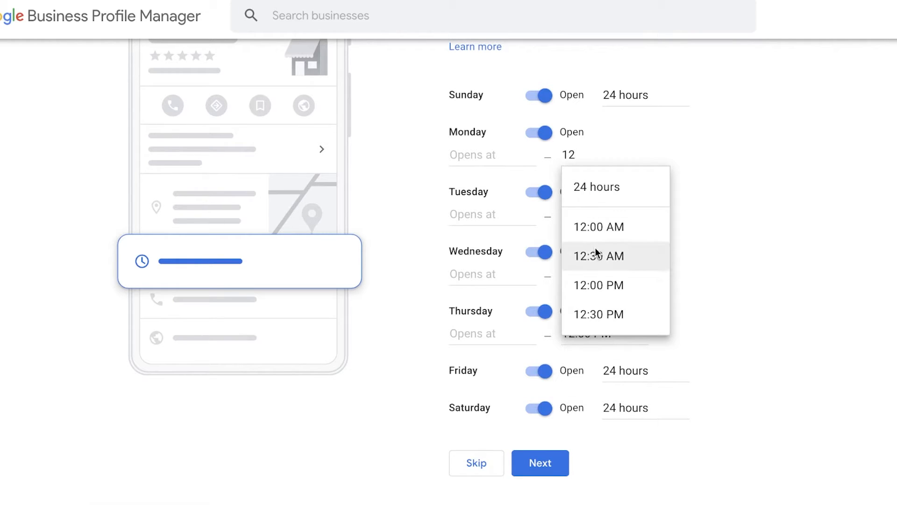
click(591, 283)
Step: Set the opening time to 7:00 AM for Monday, Tuesday, Wednesday and Thursday
click(476, 154)
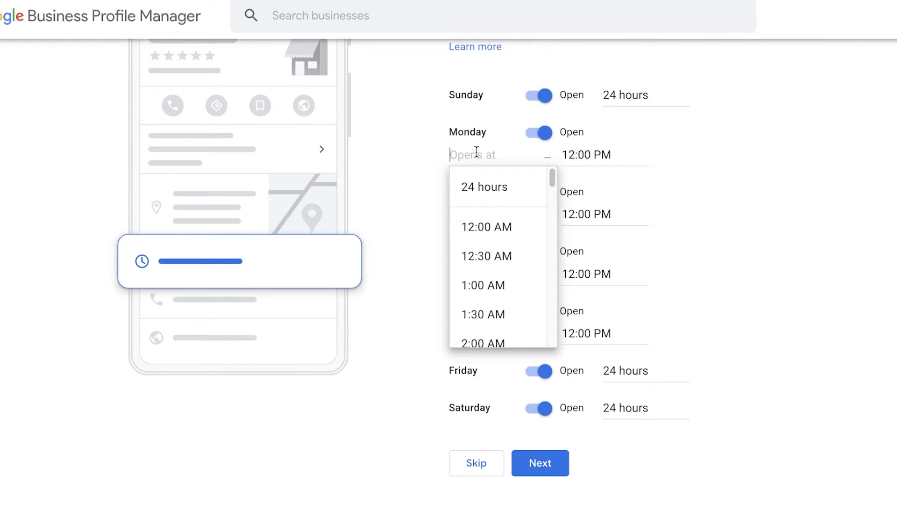
text(7)
click(483, 227)
click(477, 214)
text(7)
click(482, 286)
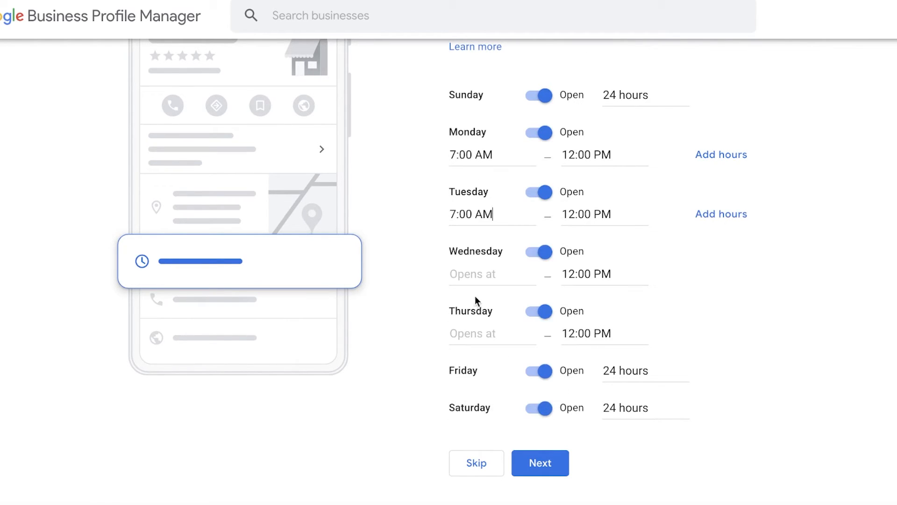
click(483, 280)
text(7)
click(497, 340)
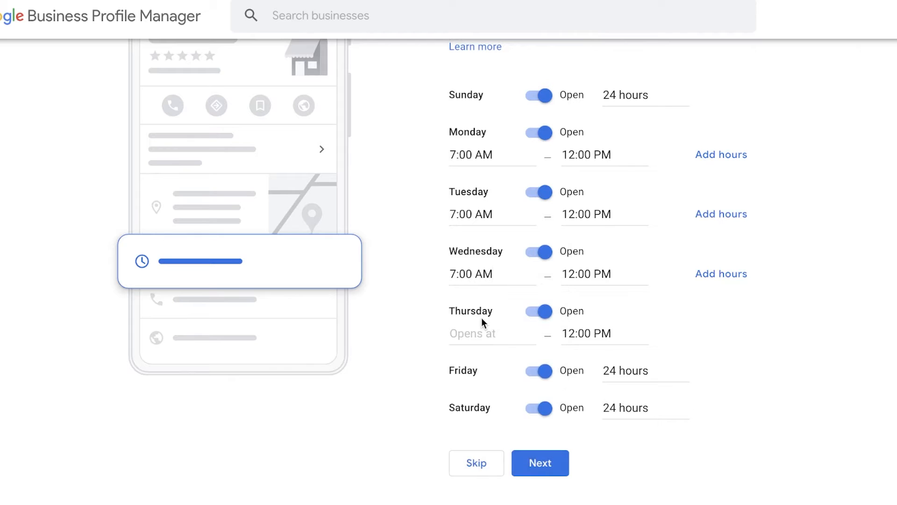
click(481, 333)
text(7)
click(491, 403)
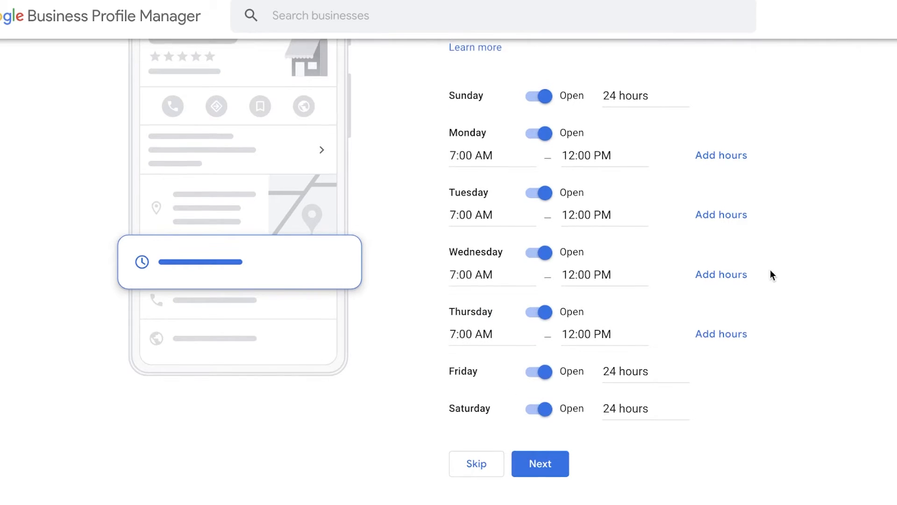
Step: Submit the weekly business hours and continue past messaging with Accept Messages enabled
scroll(563, 178, up, 4)
scroll(573, 220, down, 4)
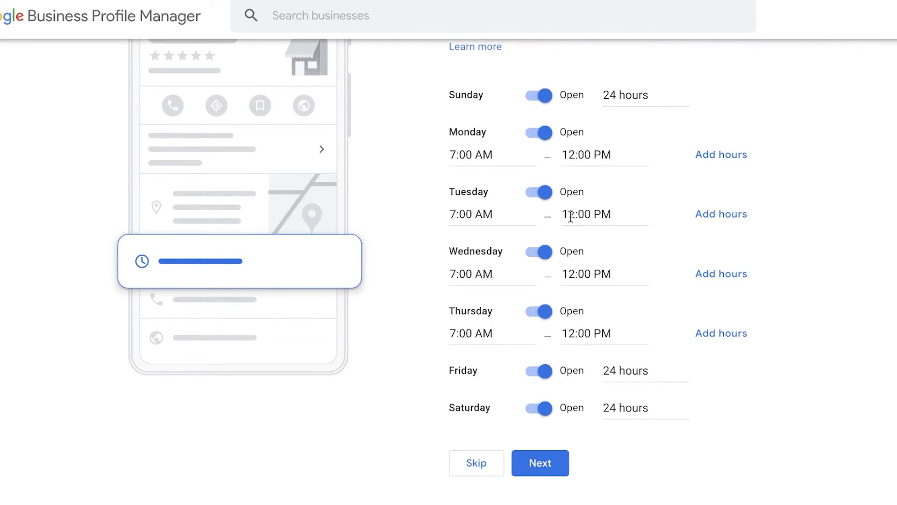
click(521, 471)
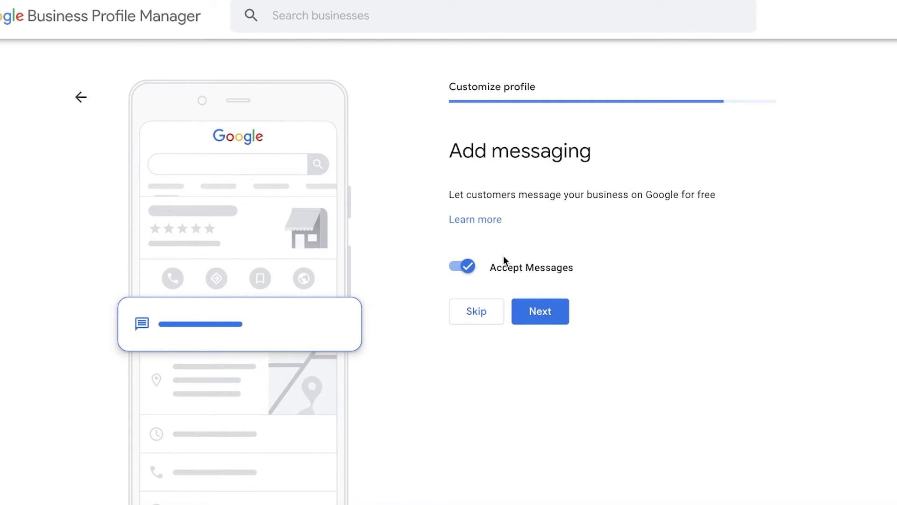
click(540, 319)
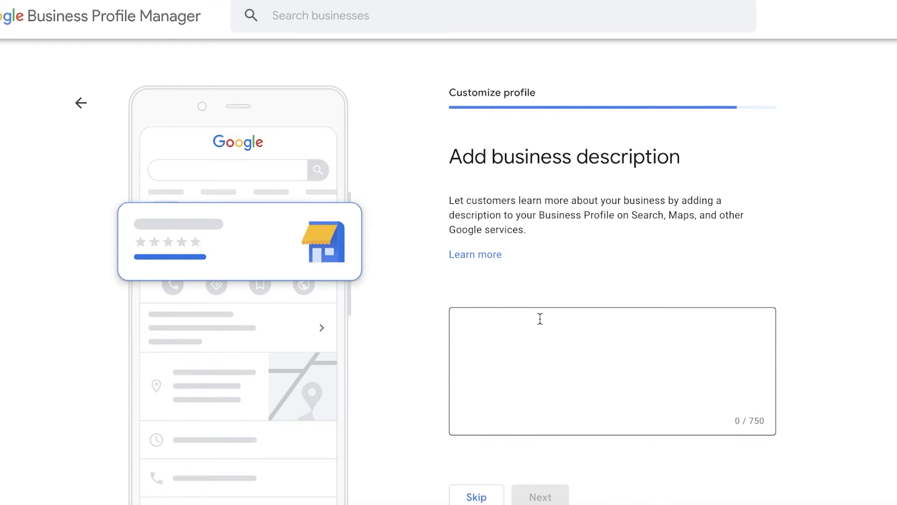
Step: Add the business description "The best toy store in town" and submit it
click(540, 318)
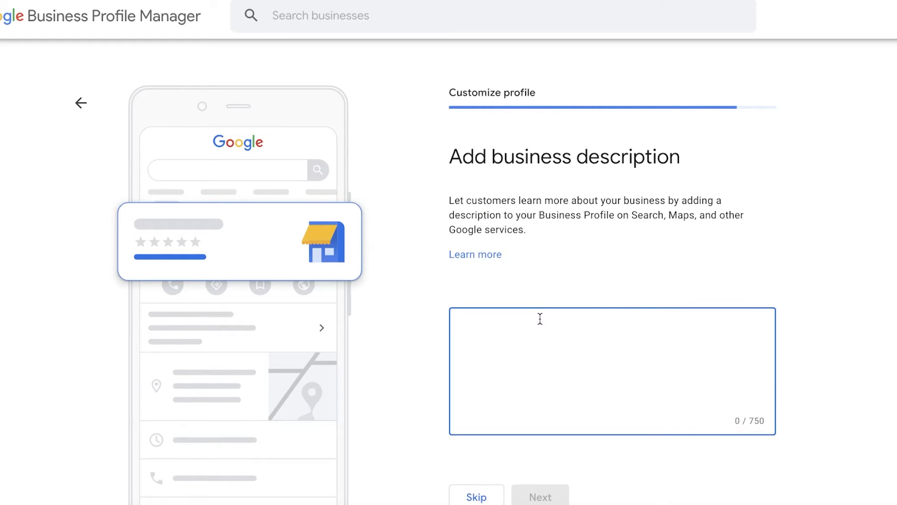
text(The )
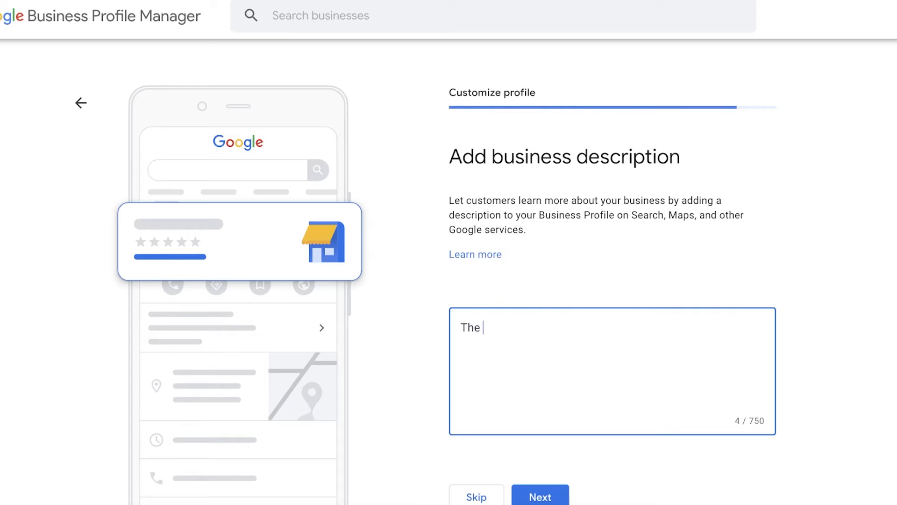
text(best toy store in )
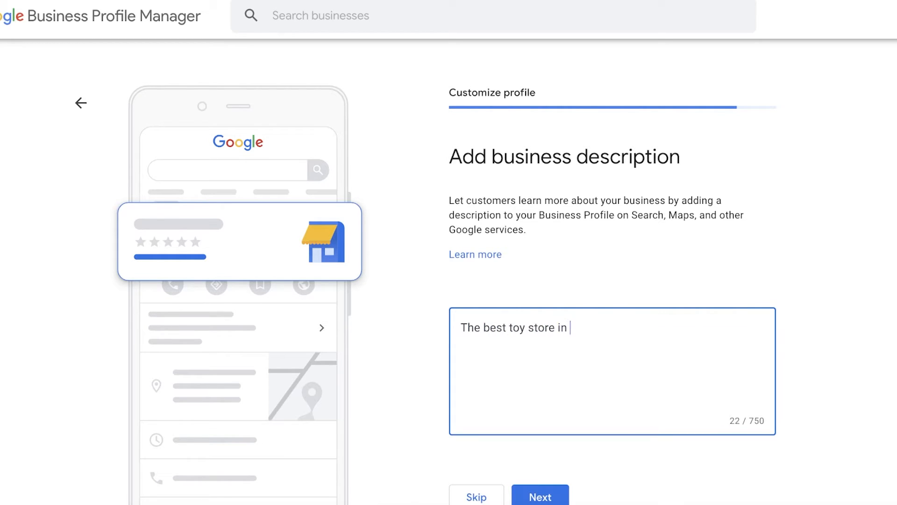
text(town)
click(542, 496)
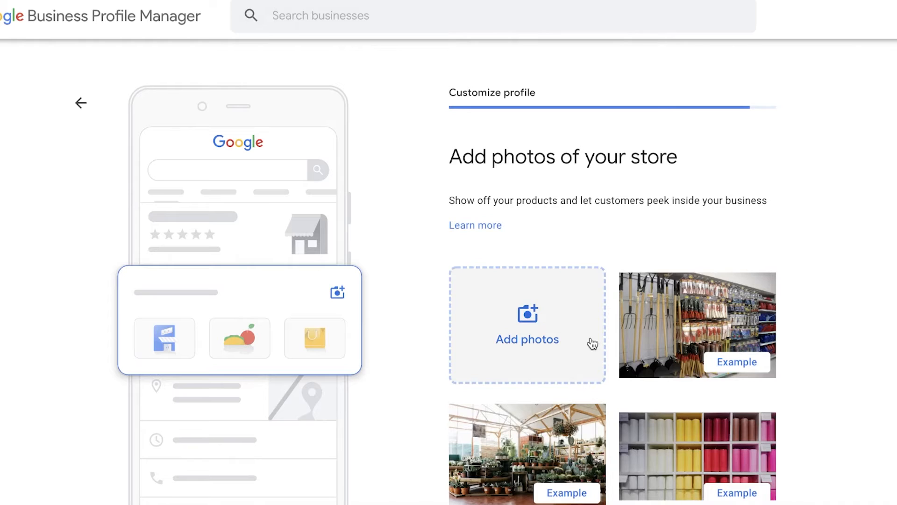
Step: Skip adding store photos and advertising with Google Ads, and finish the profile setup
scroll(593, 344, down, 3)
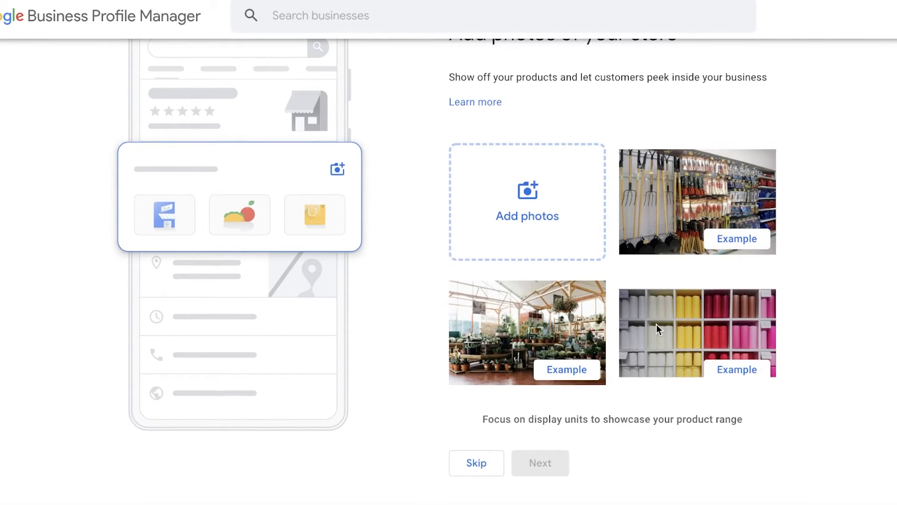
scroll(747, 272, up, 3)
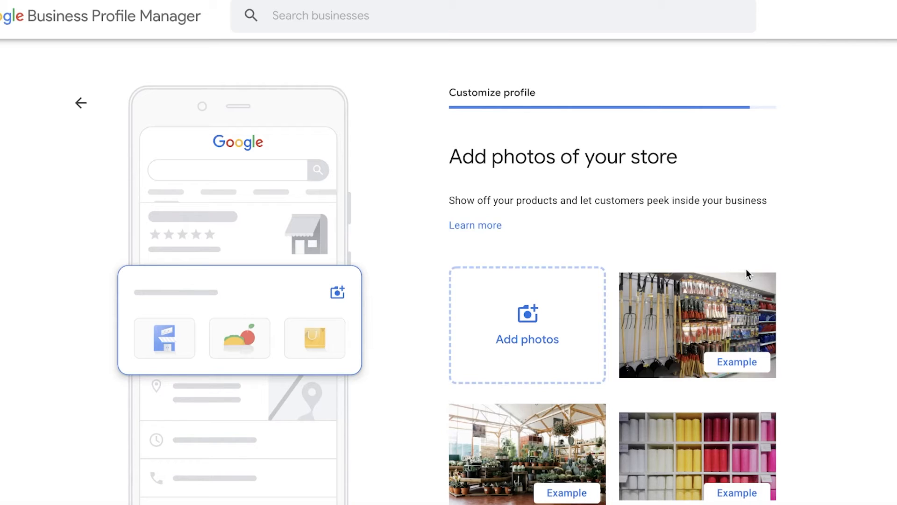
scroll(746, 268, down, 3)
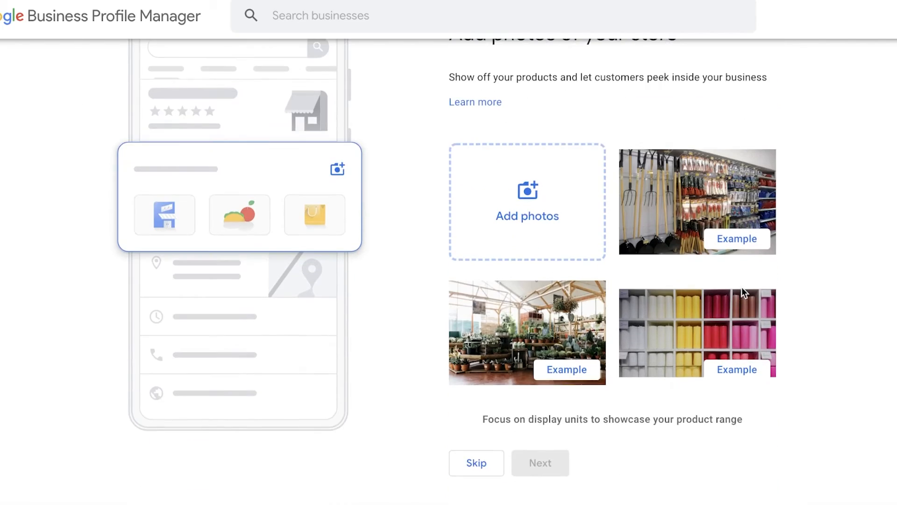
click(497, 461)
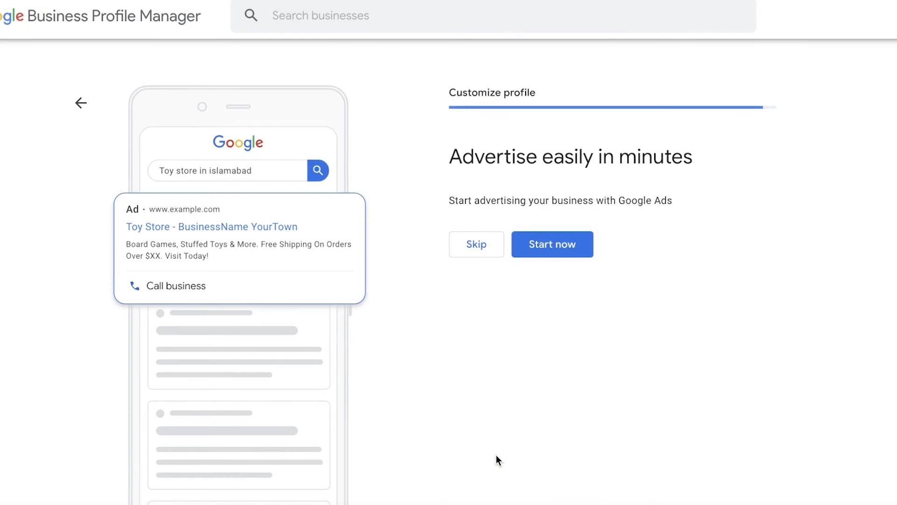
click(469, 252)
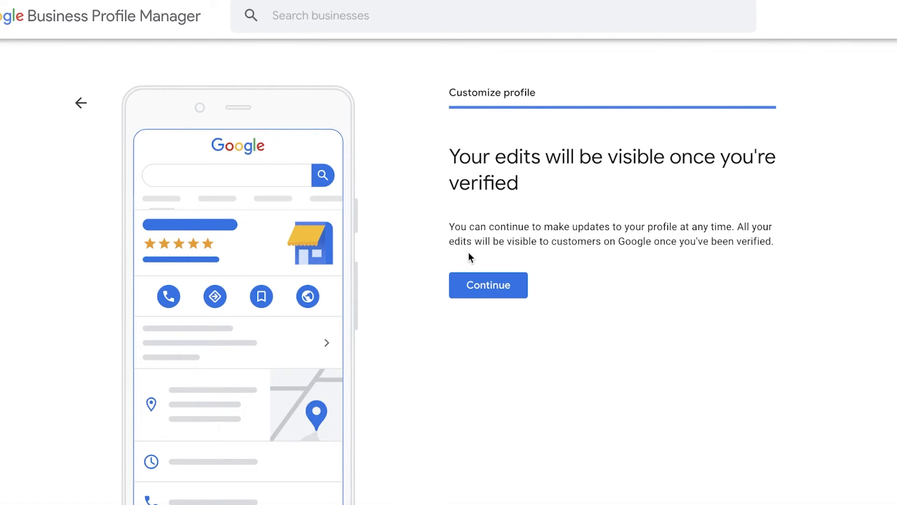
click(470, 296)
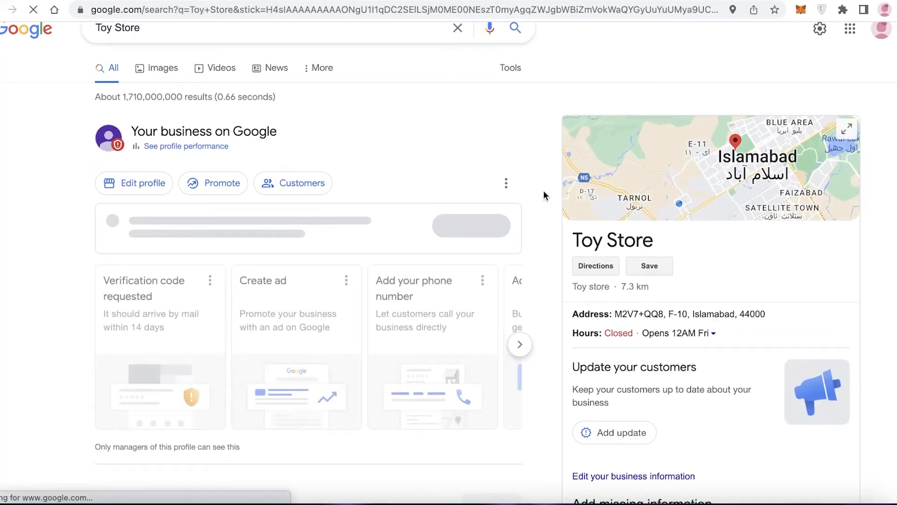
Step: Dismiss the profile editing introduction and examine the Toy Store listing's hours, missing information and reviews sections
scroll(588, 236, down, 2)
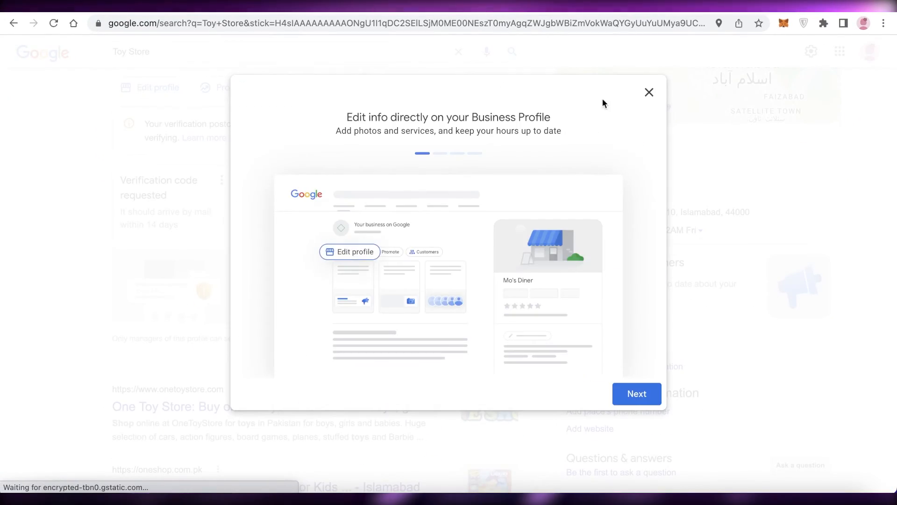
click(649, 92)
scroll(814, 214, down, 3)
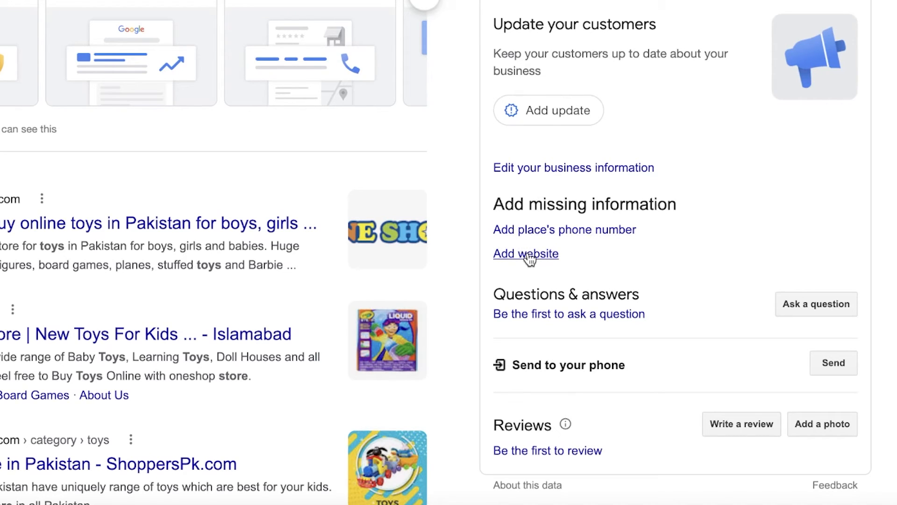
scroll(531, 89, up, 3)
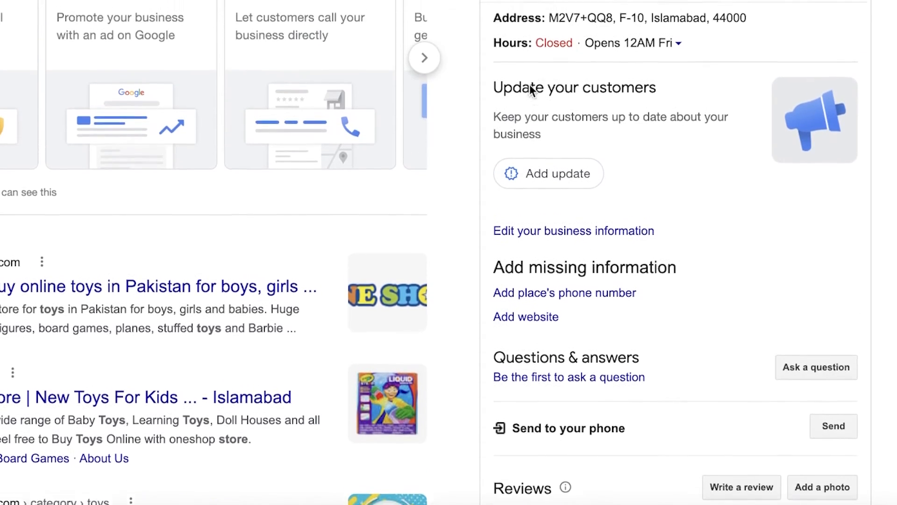
click(609, 56)
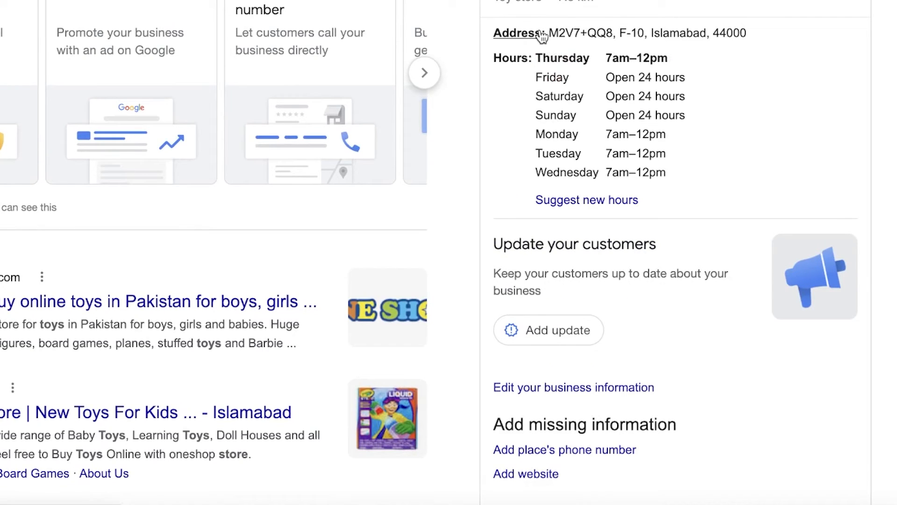
scroll(644, 75, down, 4)
scroll(748, 112, down, 4)
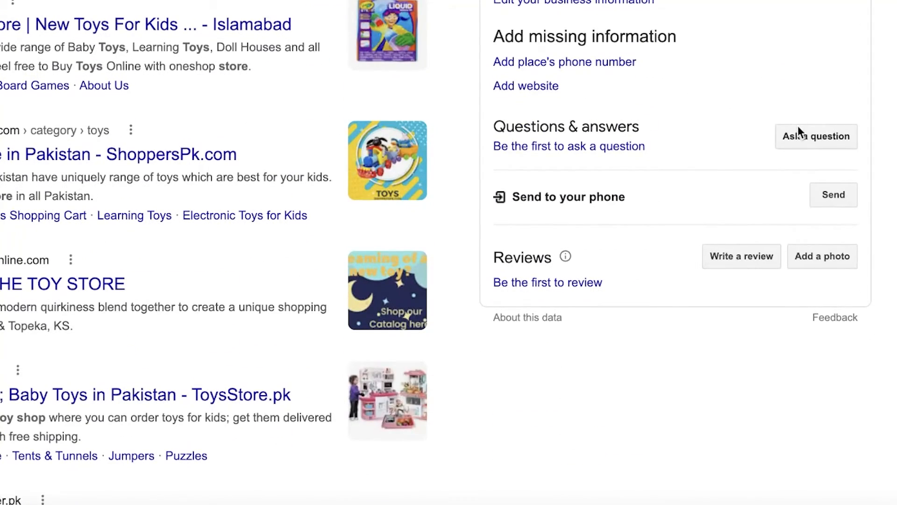
Step: Check the driving directions to the Toy Store from its business listing in Google Maps, and return to the search results
scroll(748, 133, up, 1)
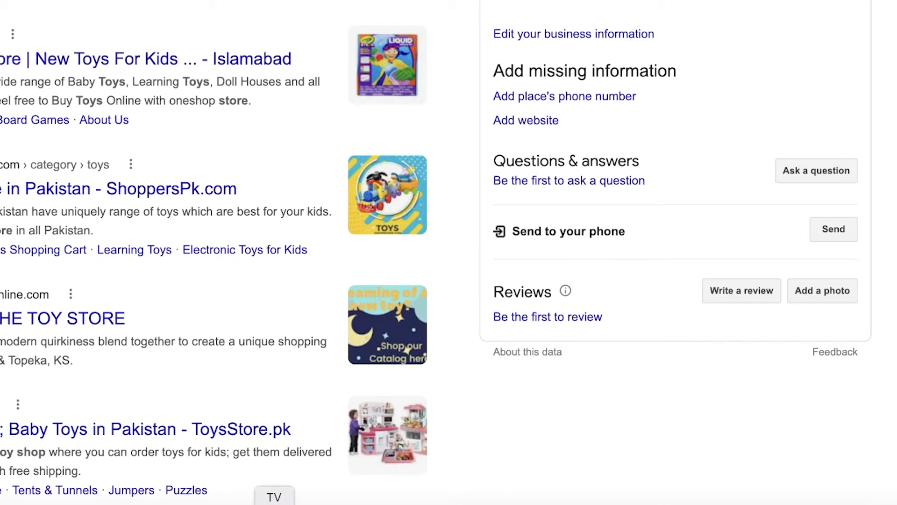
scroll(674, 276, up, 10)
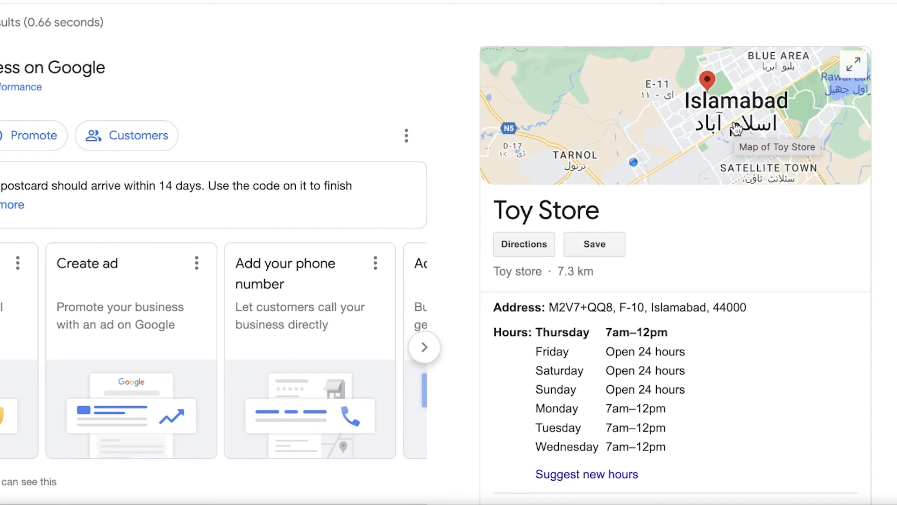
scroll(736, 128, down, 5)
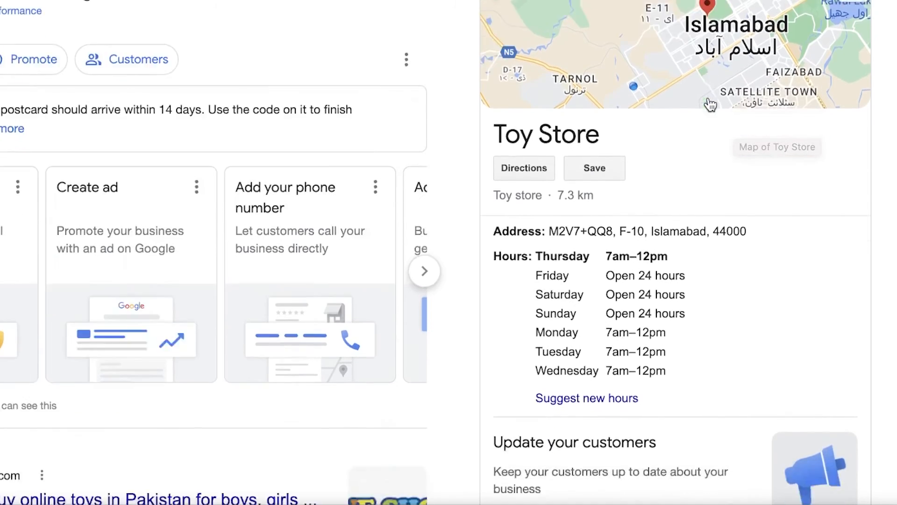
scroll(699, 98, up, 1)
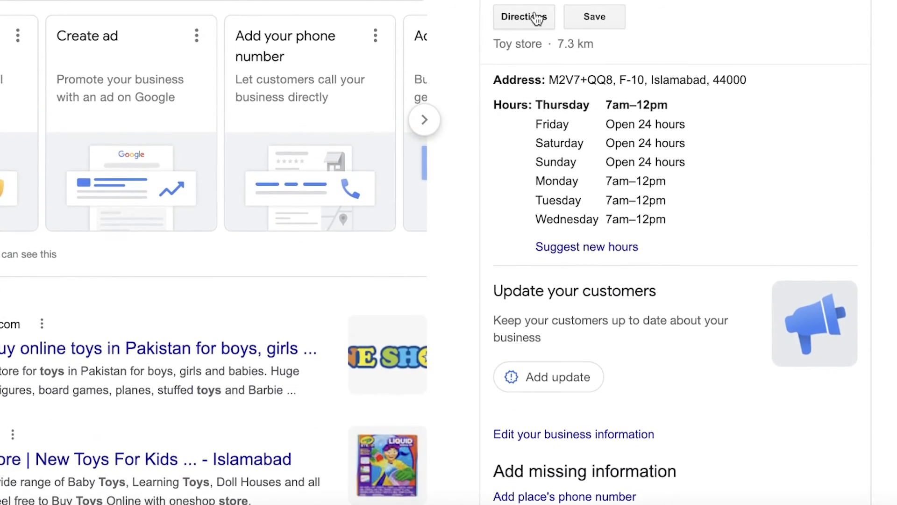
click(536, 18)
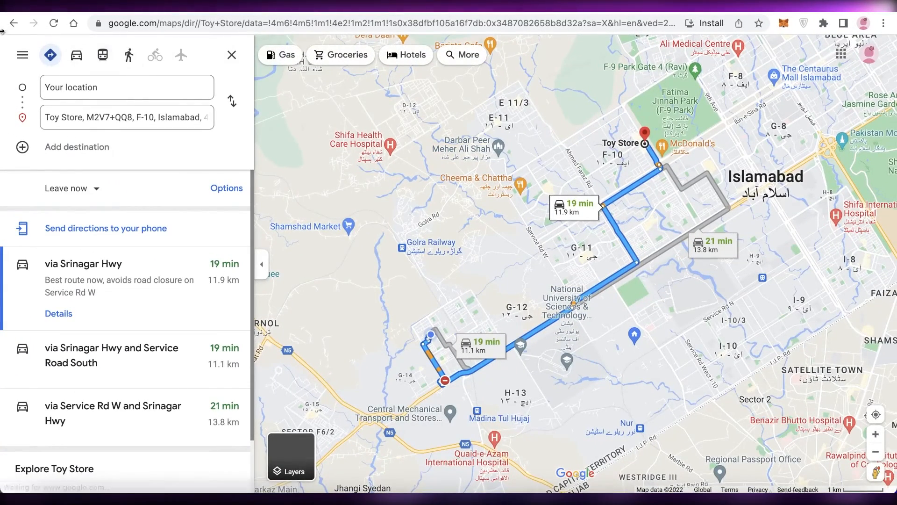
click(13, 23)
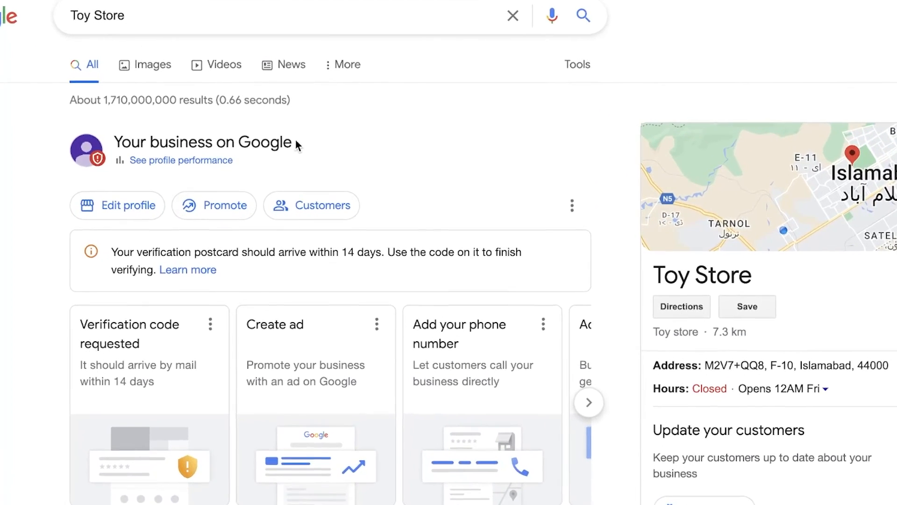
Step: Look through the business profile's Promote options and open Advertise
click(235, 209)
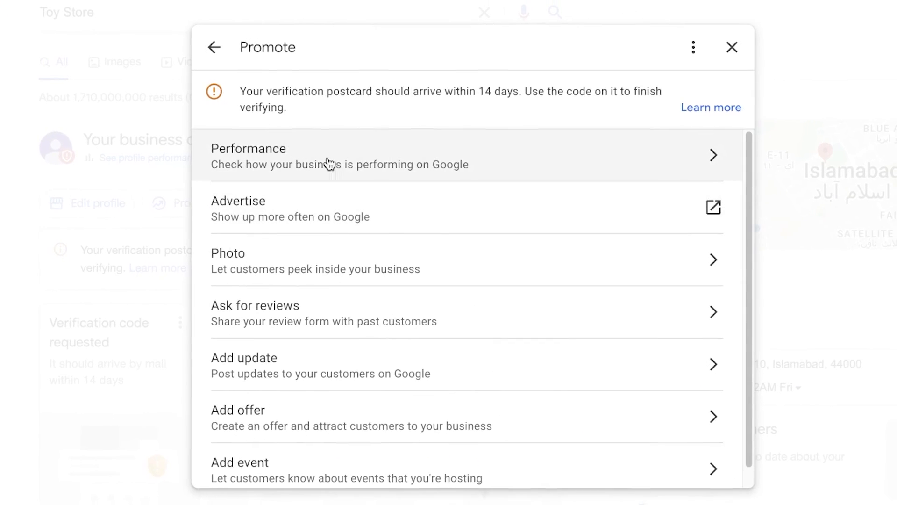
scroll(331, 165, down, 1)
click(324, 206)
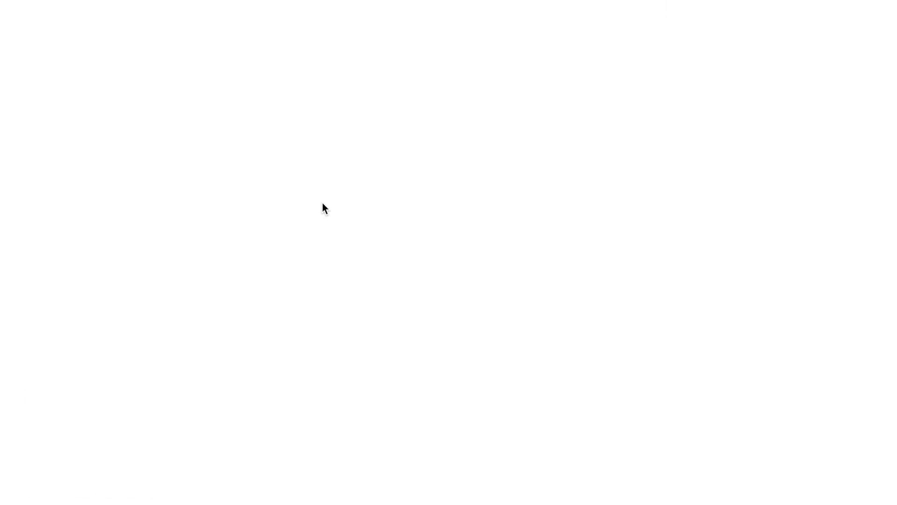